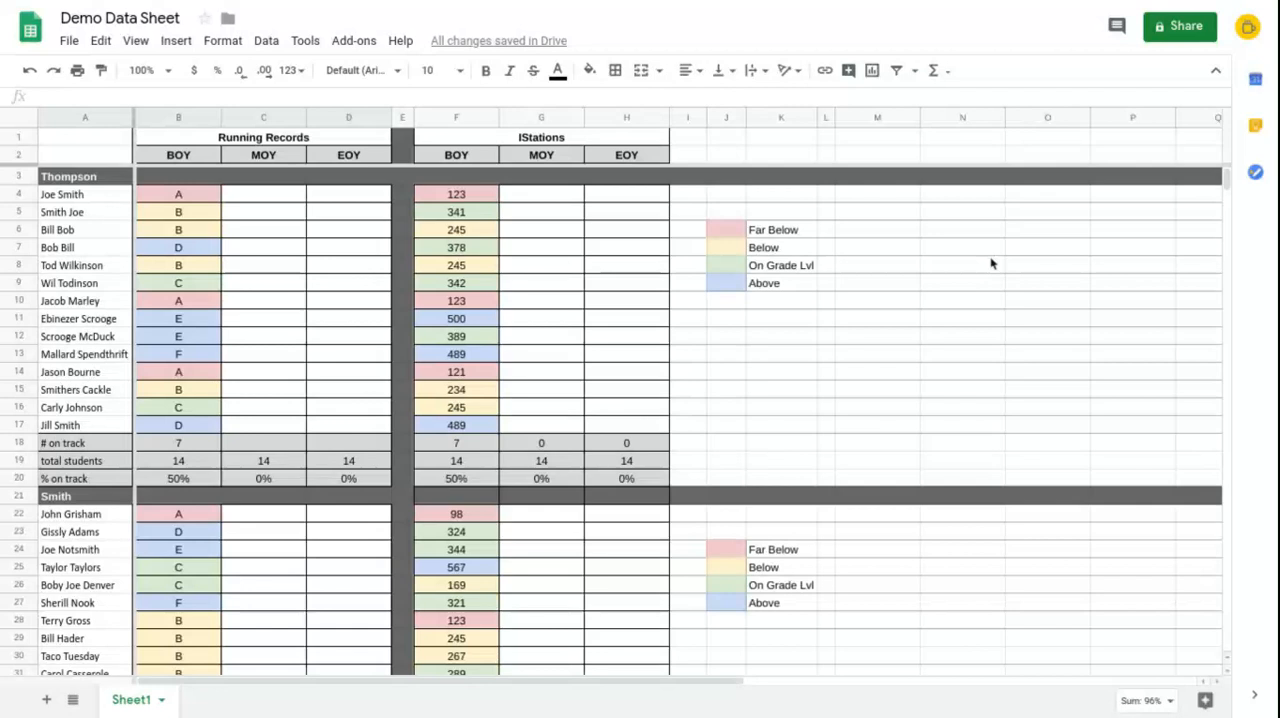
Step: Examine the combined % on track row and its formula, and the Overview table that draws on it
{"action": "scroll", "coordinate": [886, 336], "scroll_direction": "down", "scroll_amount": 4}
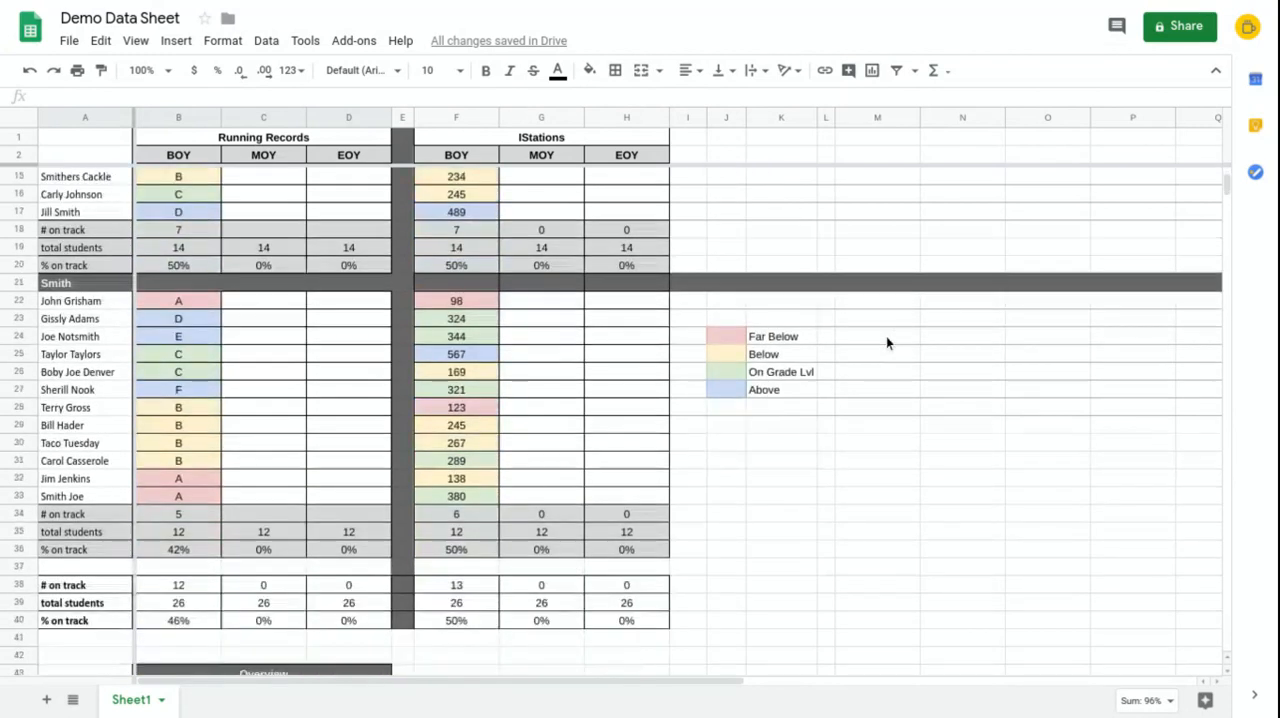
{"action": "scroll", "coordinate": [886, 336], "scroll_direction": "down", "scroll_amount": 3}
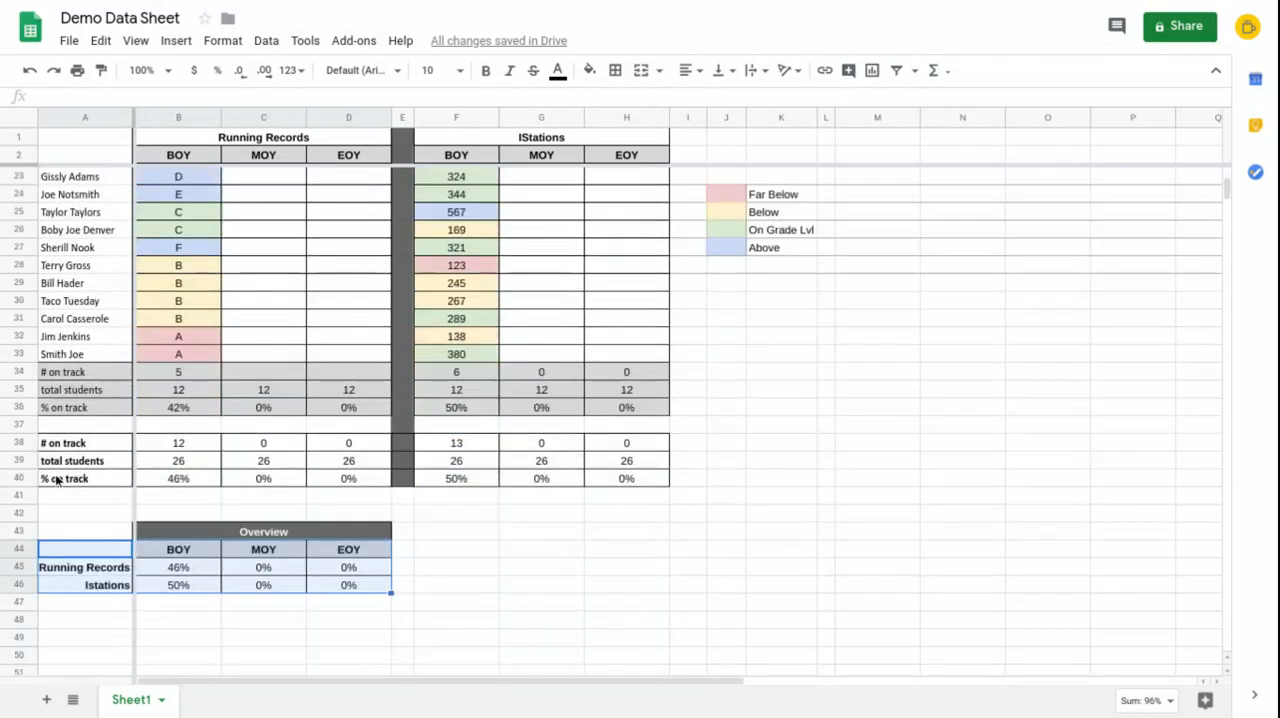
{"action": "left_click_drag", "start_coordinate": [57, 481], "coordinate": [654, 482]}
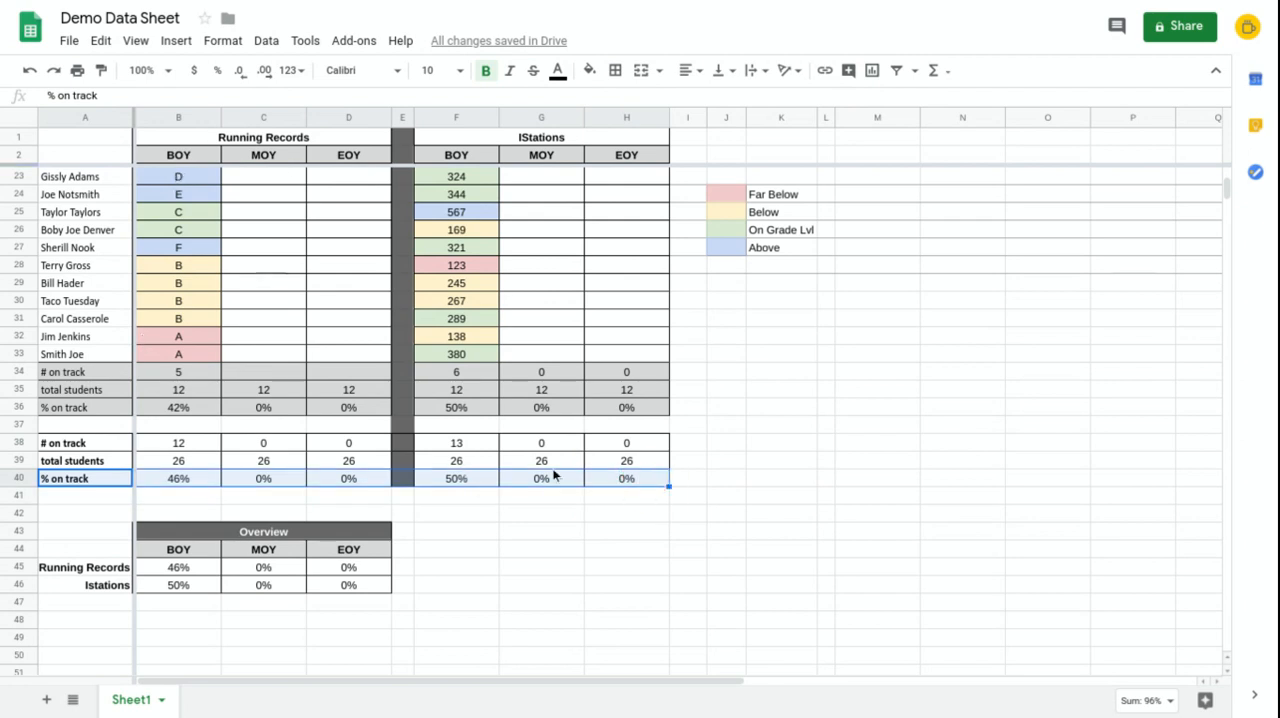
{"action": "left_click", "coordinate": [171, 477]}
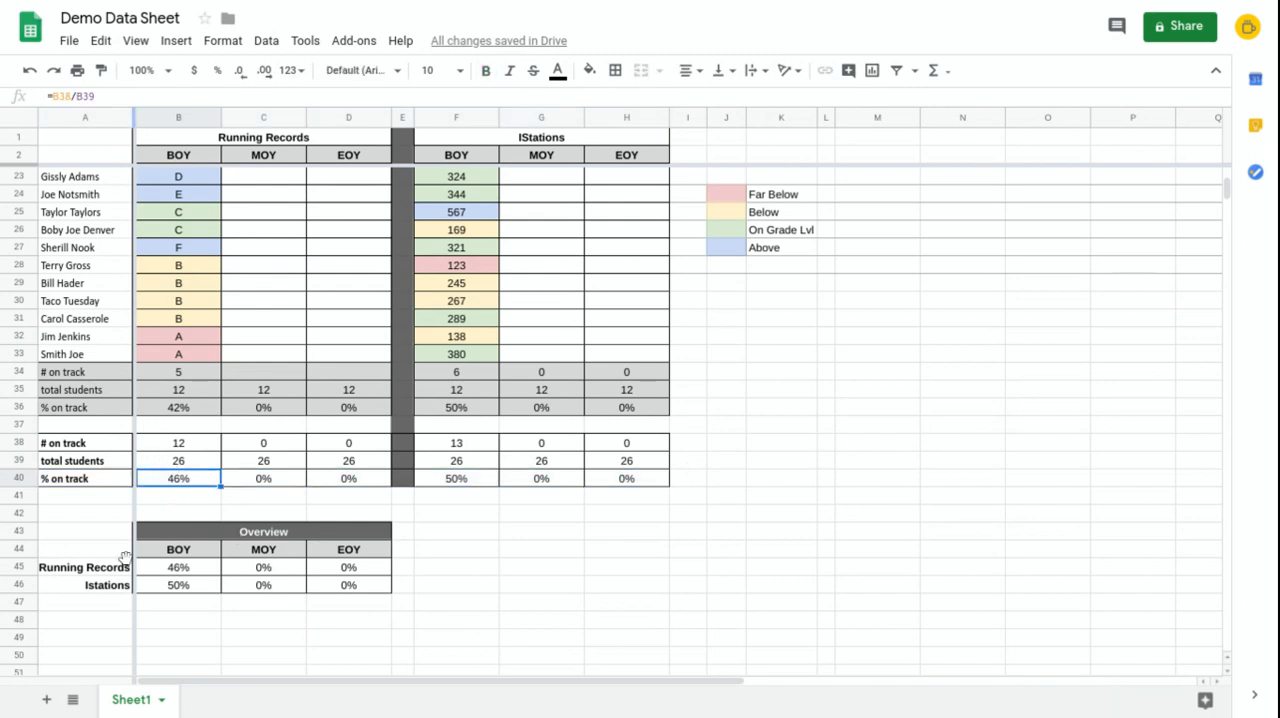
{"action": "left_click_drag", "start_coordinate": [110, 540], "coordinate": [354, 585]}
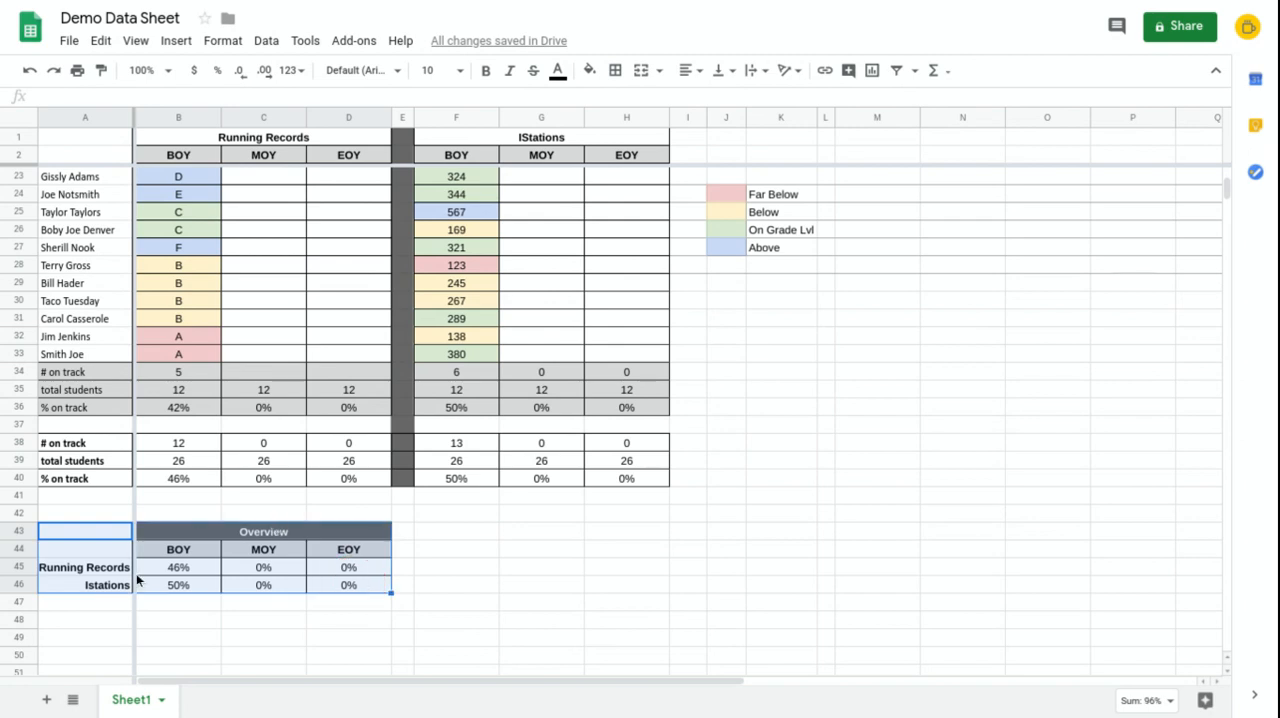
{"action": "left_click", "coordinate": [180, 585]}
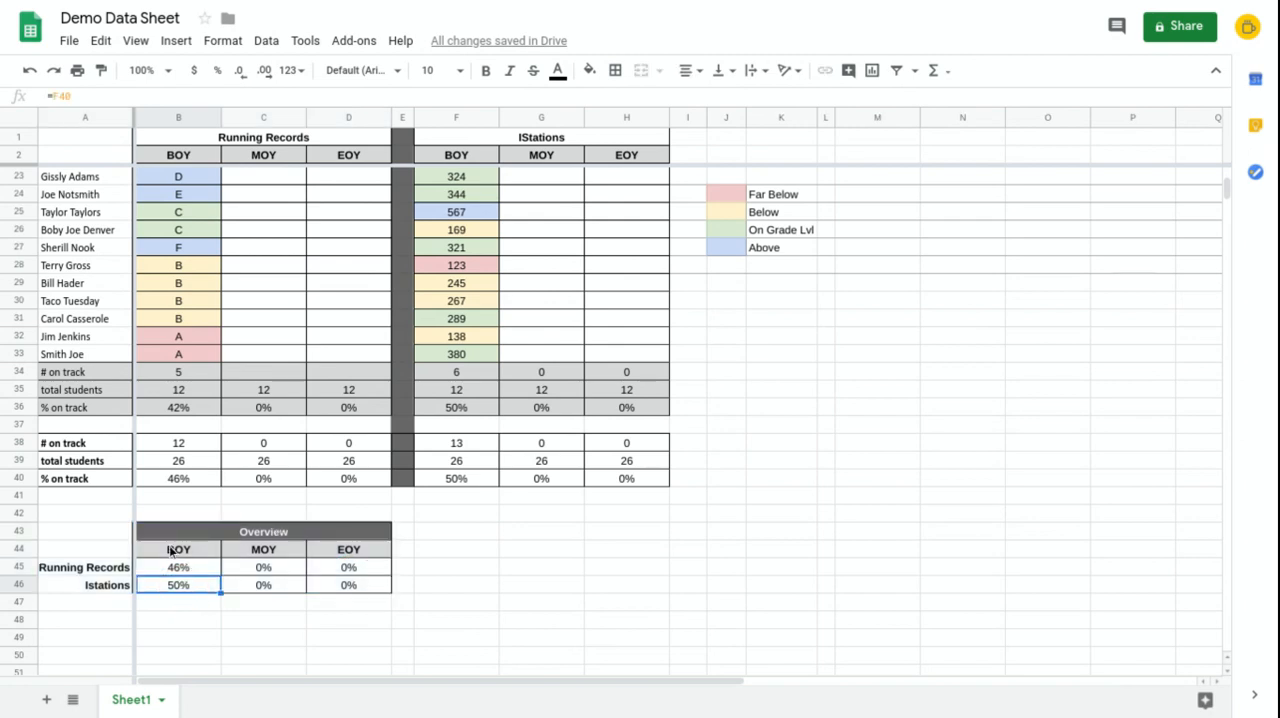
Step: Insert a column chart from Overview range A44:D46 and place it beside the table
{"action": "left_click_drag", "start_coordinate": [120, 547], "coordinate": [346, 586]}
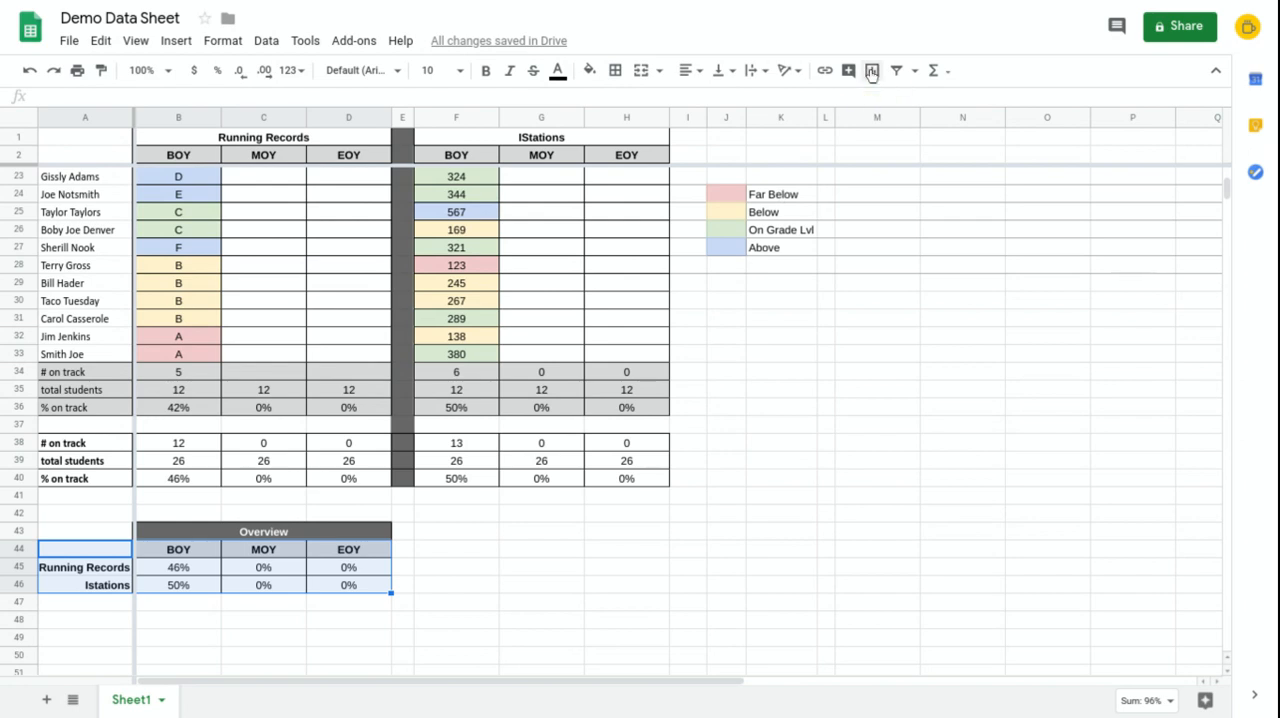
{"action": "left_click", "coordinate": [872, 72]}
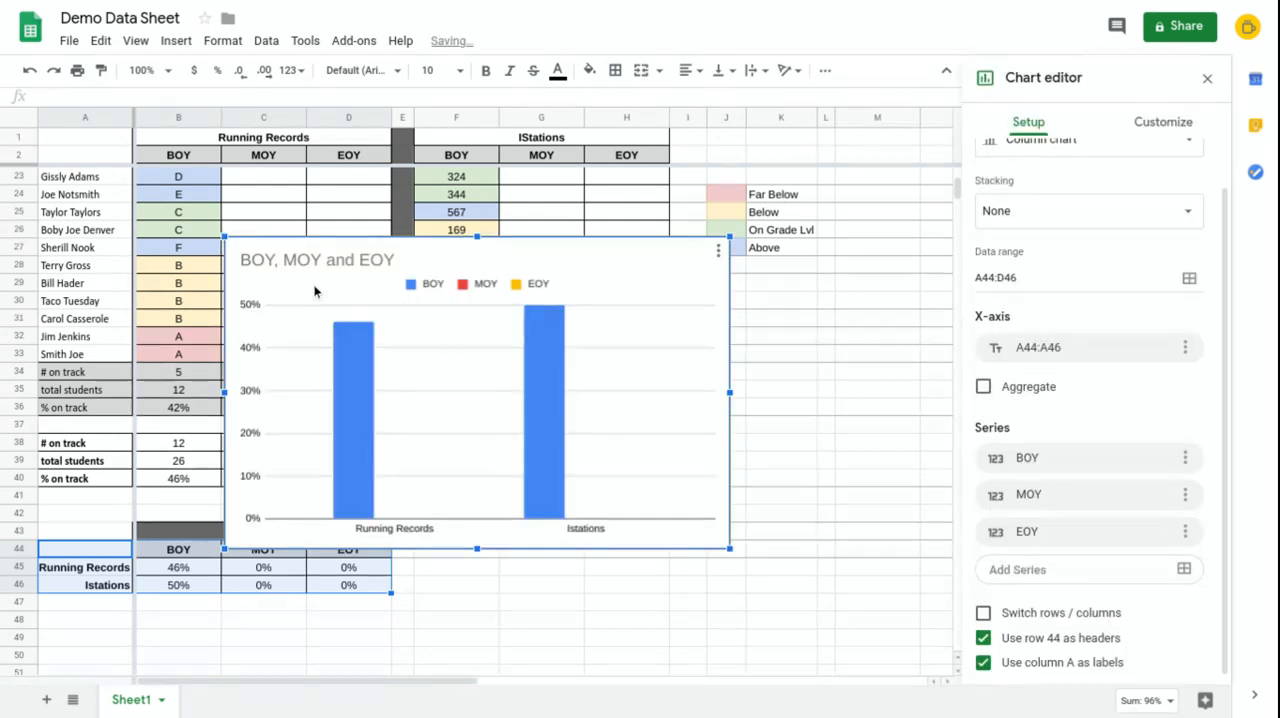
{"action": "left_click_drag", "start_coordinate": [396, 375], "coordinate": [581, 652]}
Step: Switch the chart's rows and columns so Running Records and Istations are the series
{"action": "scroll", "coordinate": [796, 425], "scroll_direction": "down", "scroll_amount": 4}
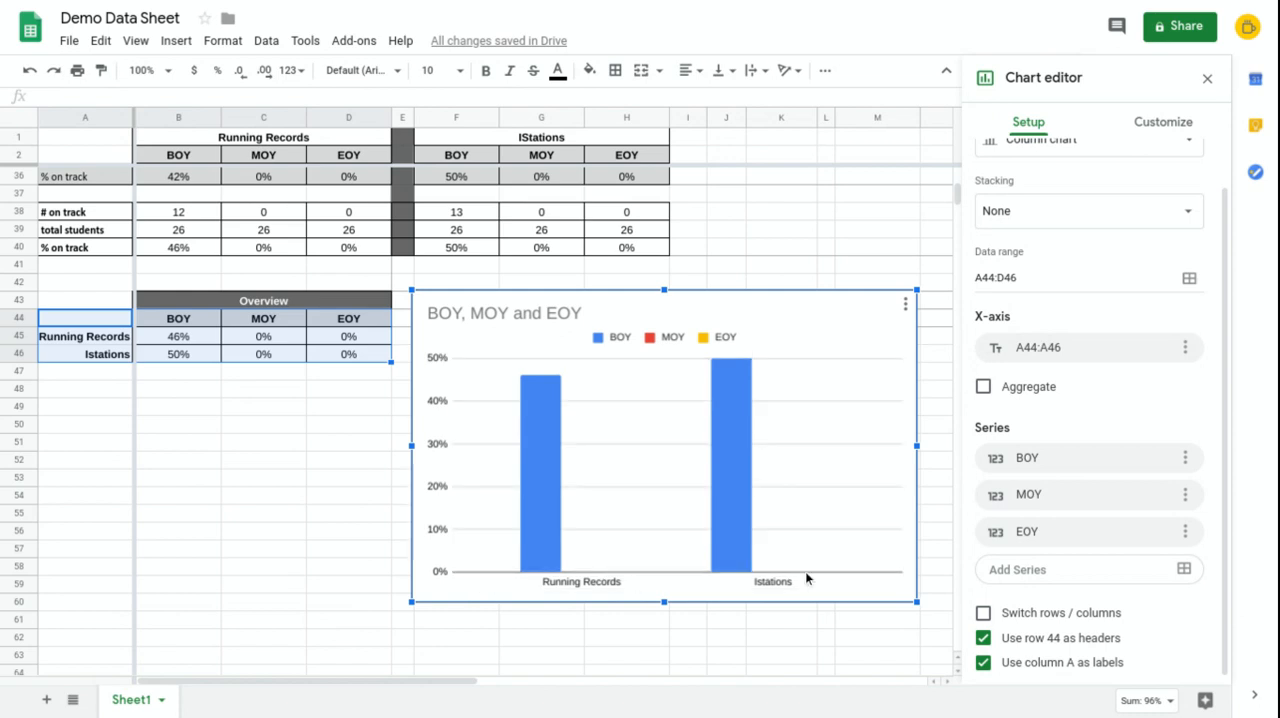
{"action": "scroll", "coordinate": [1066, 533], "scroll_direction": "down", "scroll_amount": 1}
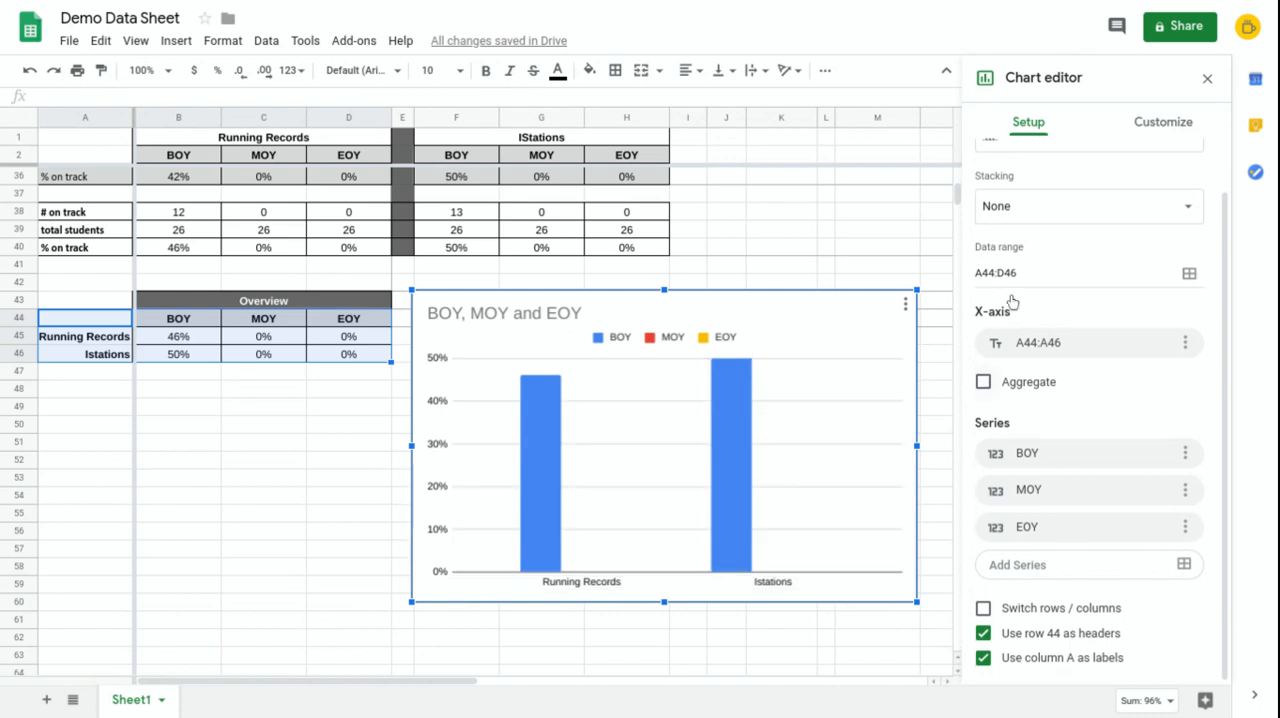
{"action": "left_click", "coordinate": [984, 608]}
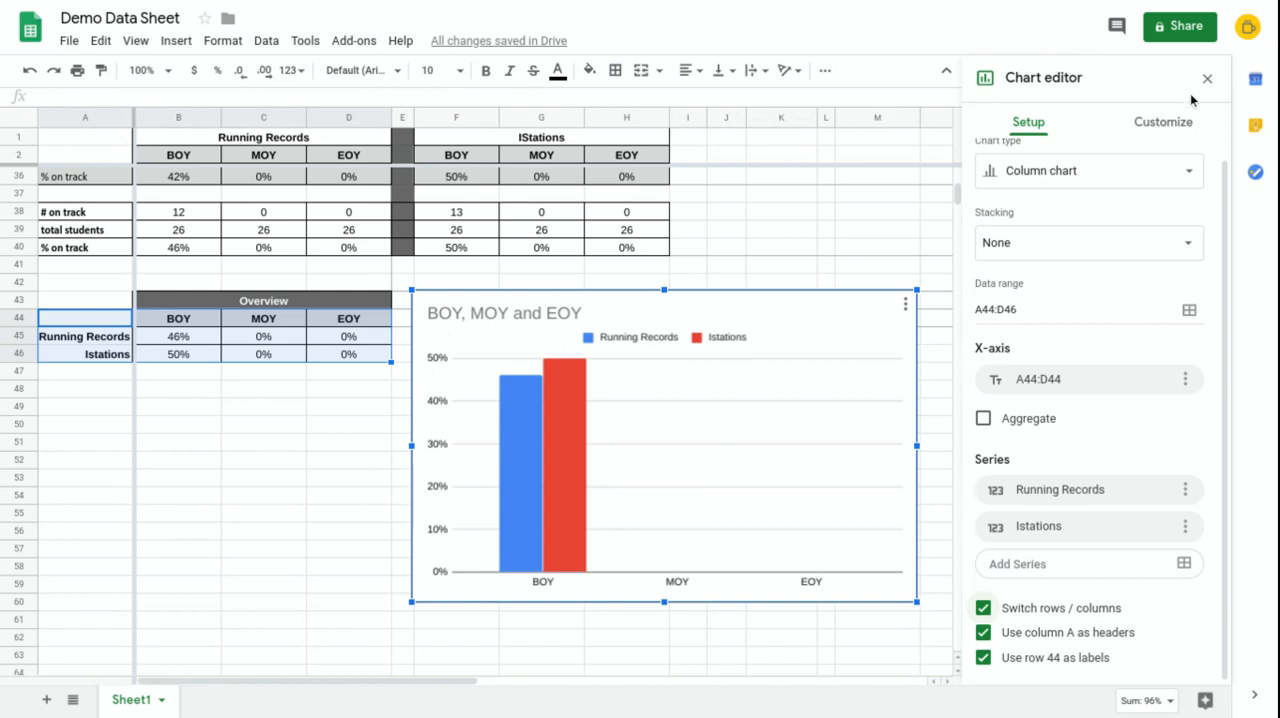
Step: Set the chart's vertical axis minimum to 0 and maximum to 1
{"action": "left_click", "coordinate": [1160, 124]}
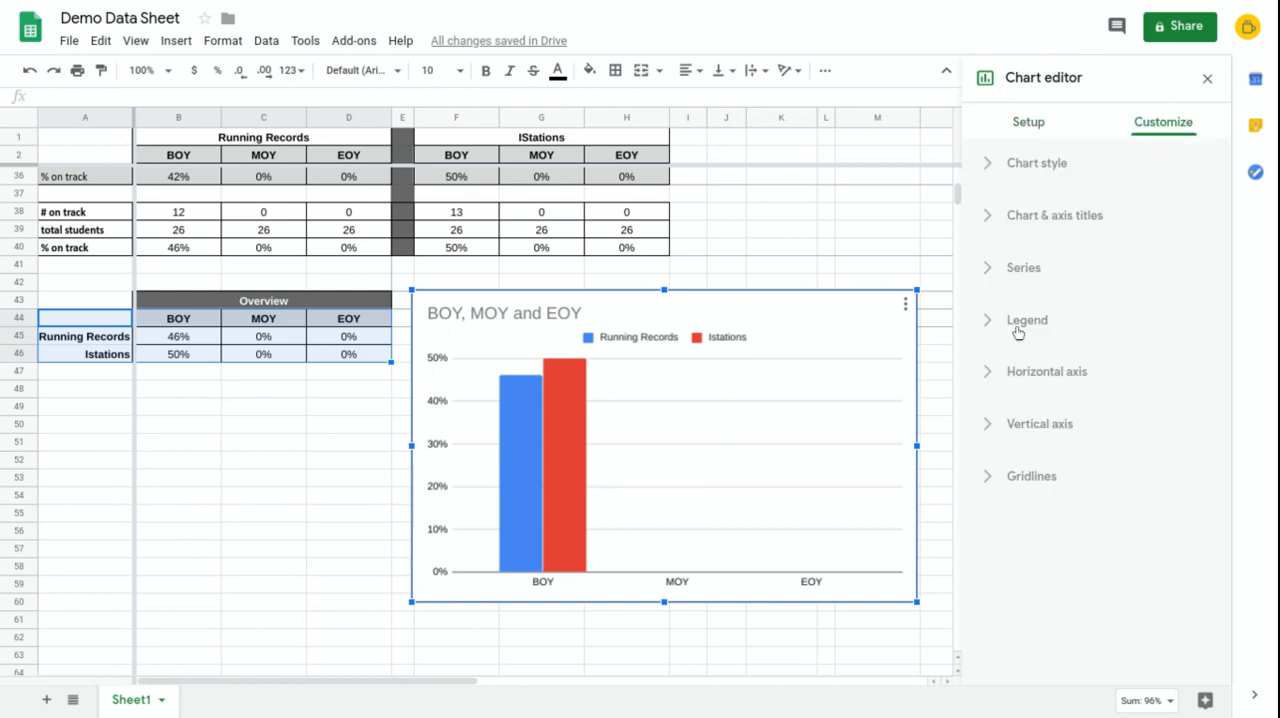
{"action": "left_click", "coordinate": [988, 425]}
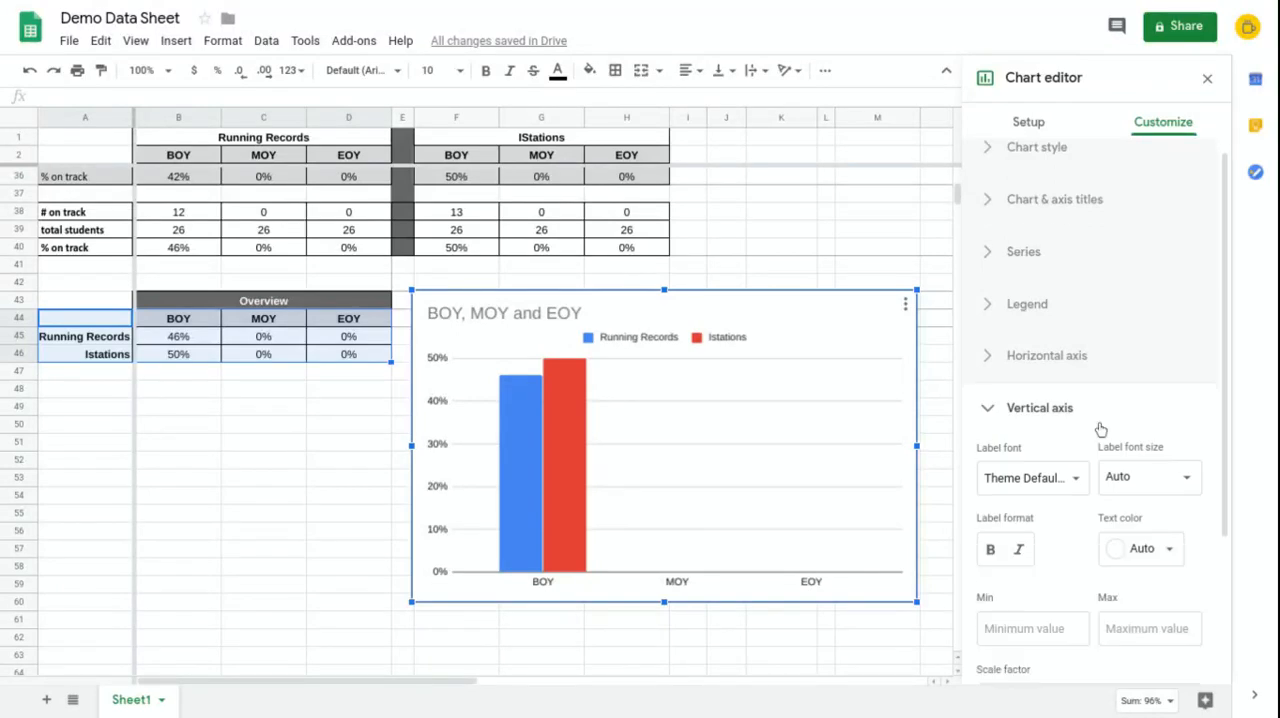
{"action": "left_click", "coordinate": [1013, 428]}
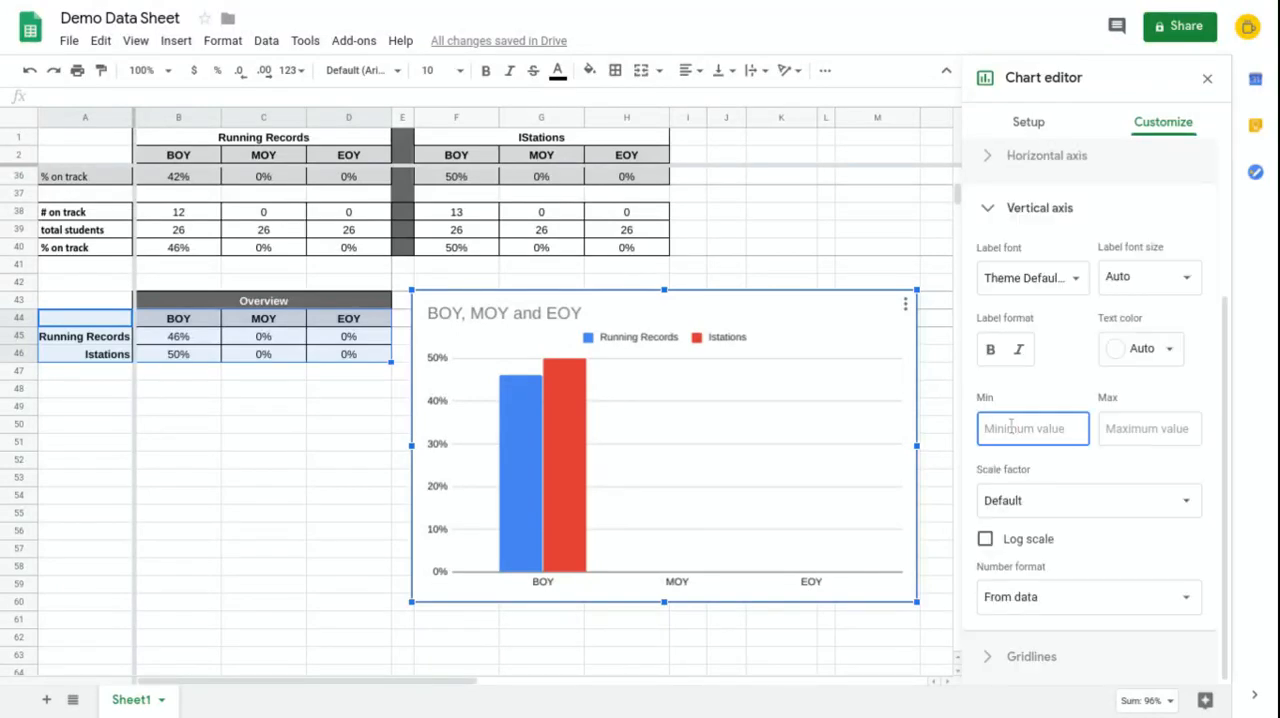
{"action": "type", "text": "0"}
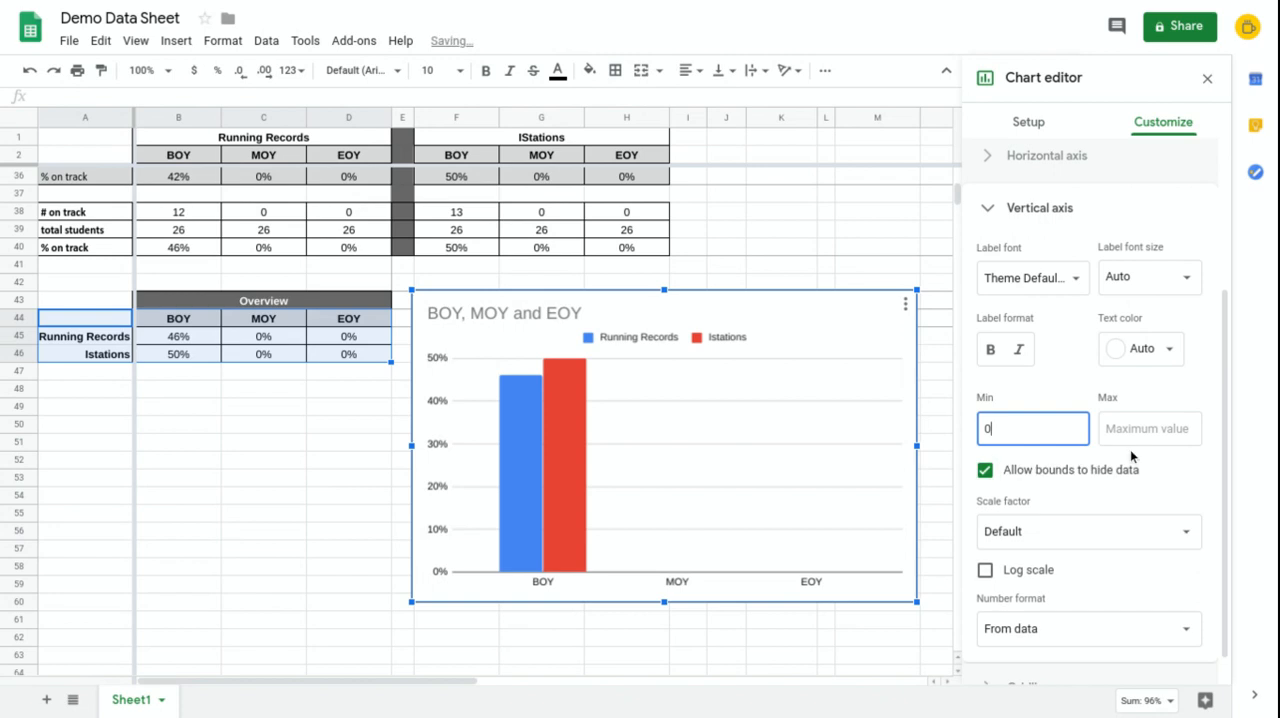
{"action": "left_click", "coordinate": [1144, 427]}
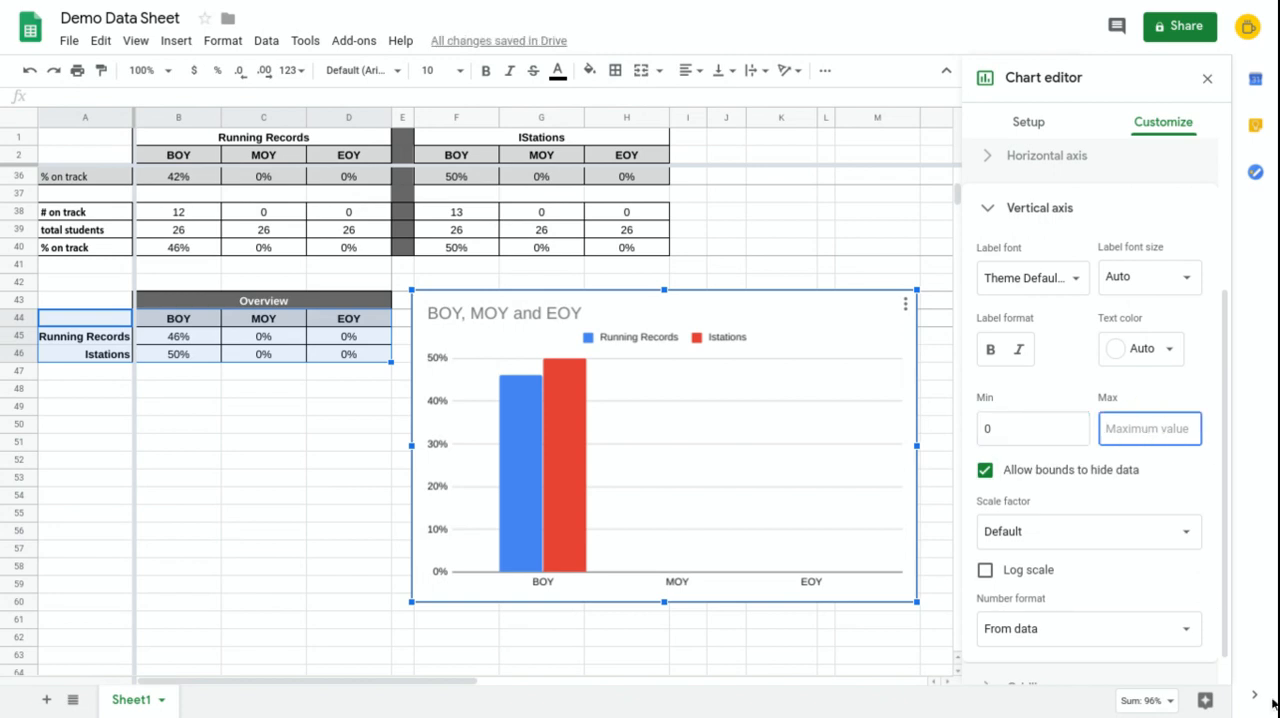
{"action": "left_click", "coordinate": [1147, 434]}
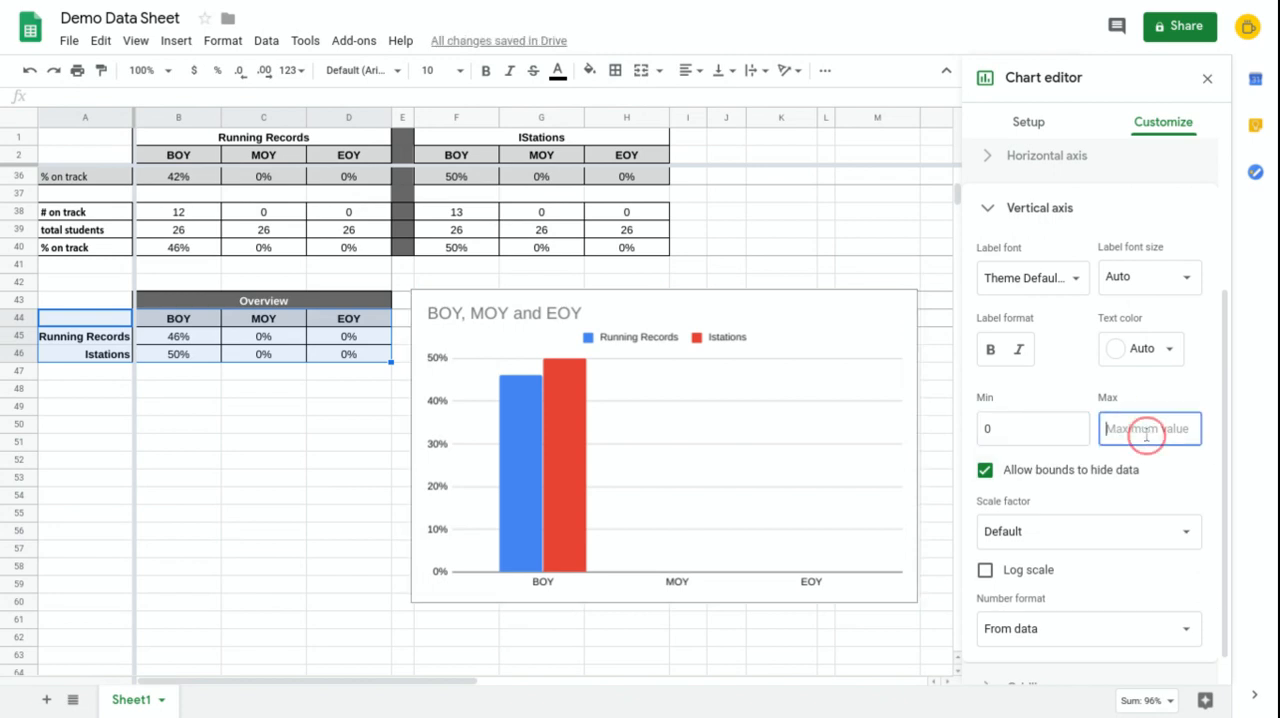
{"action": "type", "text": "1"}
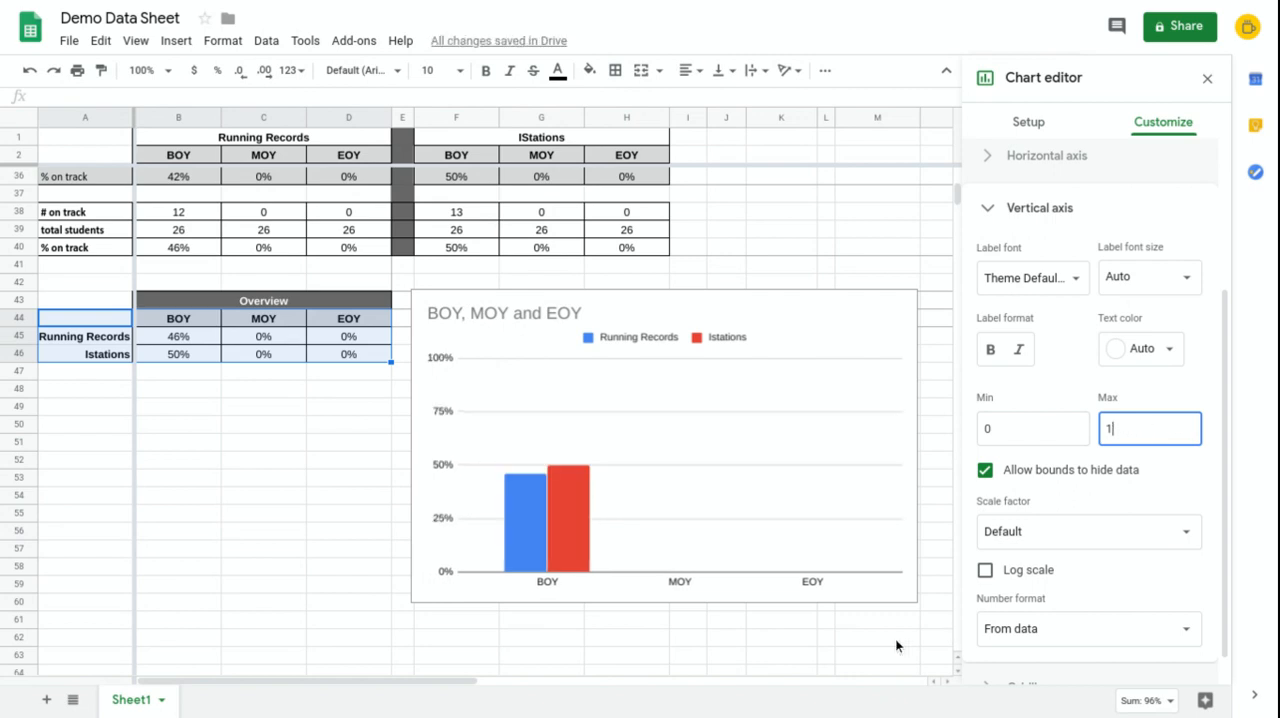
Step: Recolor the chart's Running Records series orange and the Istations series teal
{"action": "left_click", "coordinate": [518, 518]}
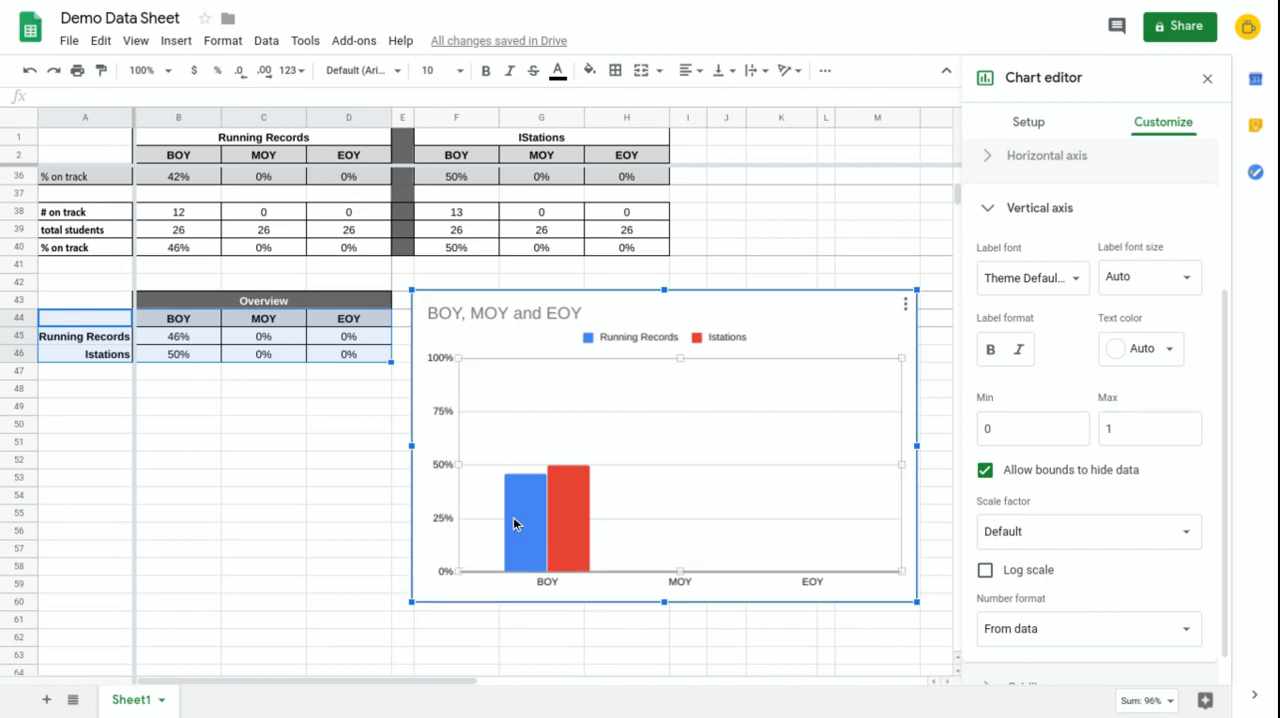
{"action": "left_click", "coordinate": [519, 506]}
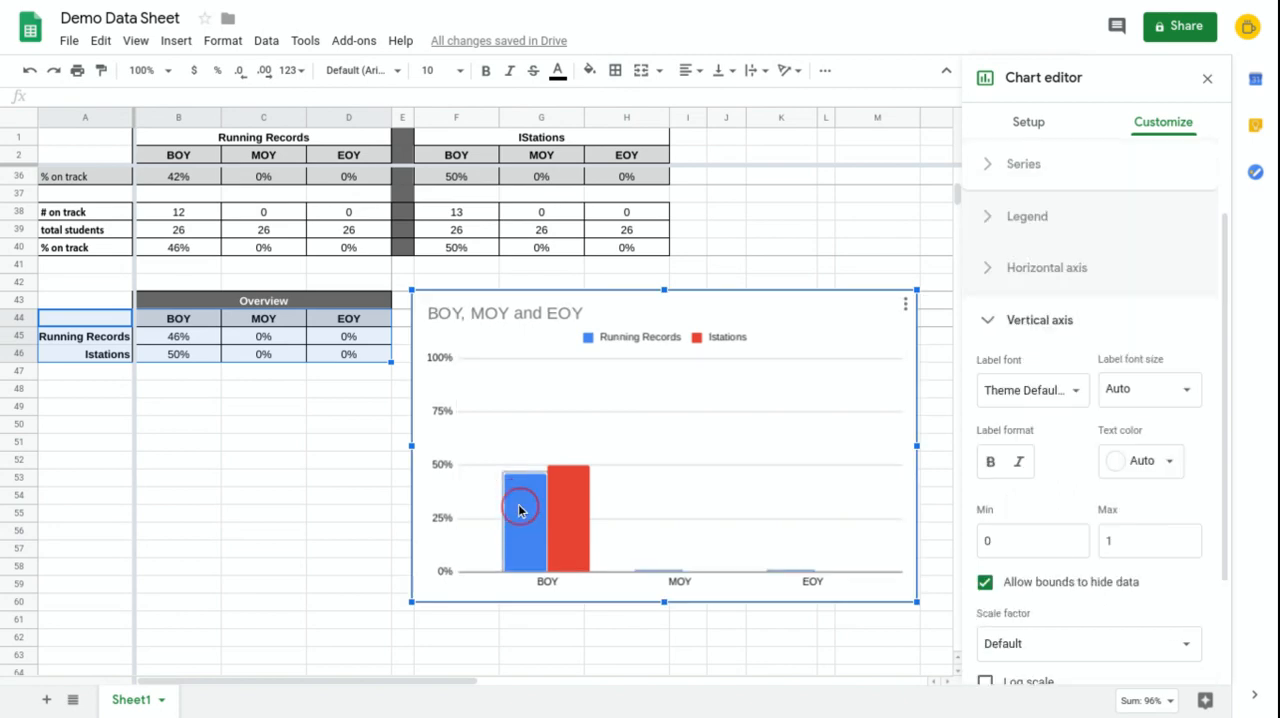
{"action": "left_click", "coordinate": [1003, 319]}
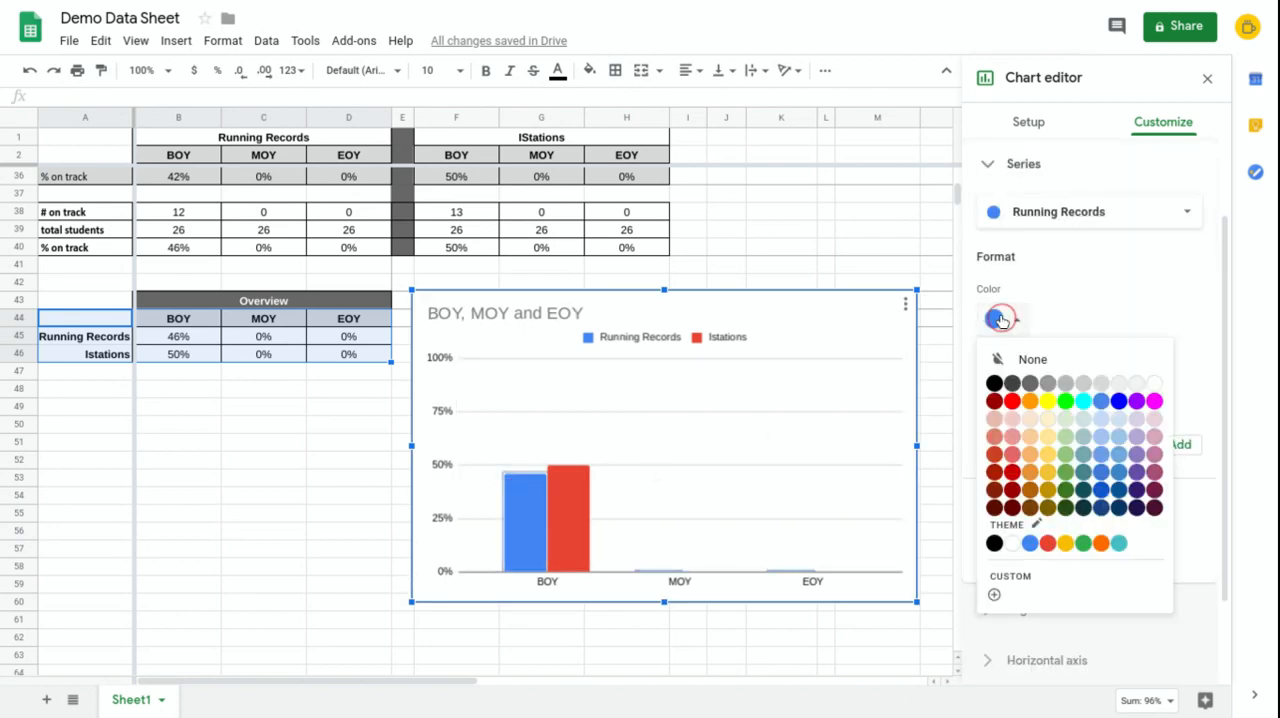
{"action": "left_click", "coordinate": [1104, 550]}
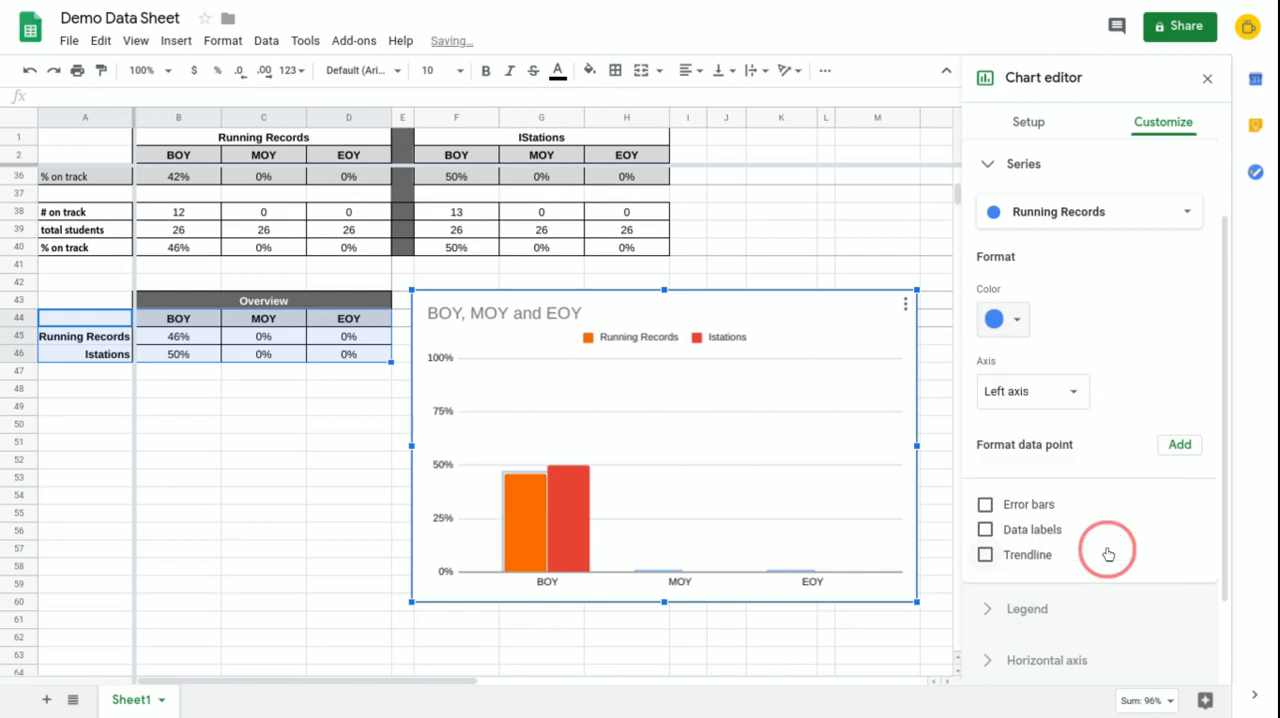
{"action": "left_click", "coordinate": [560, 502]}
{"action": "left_click", "coordinate": [1005, 319]}
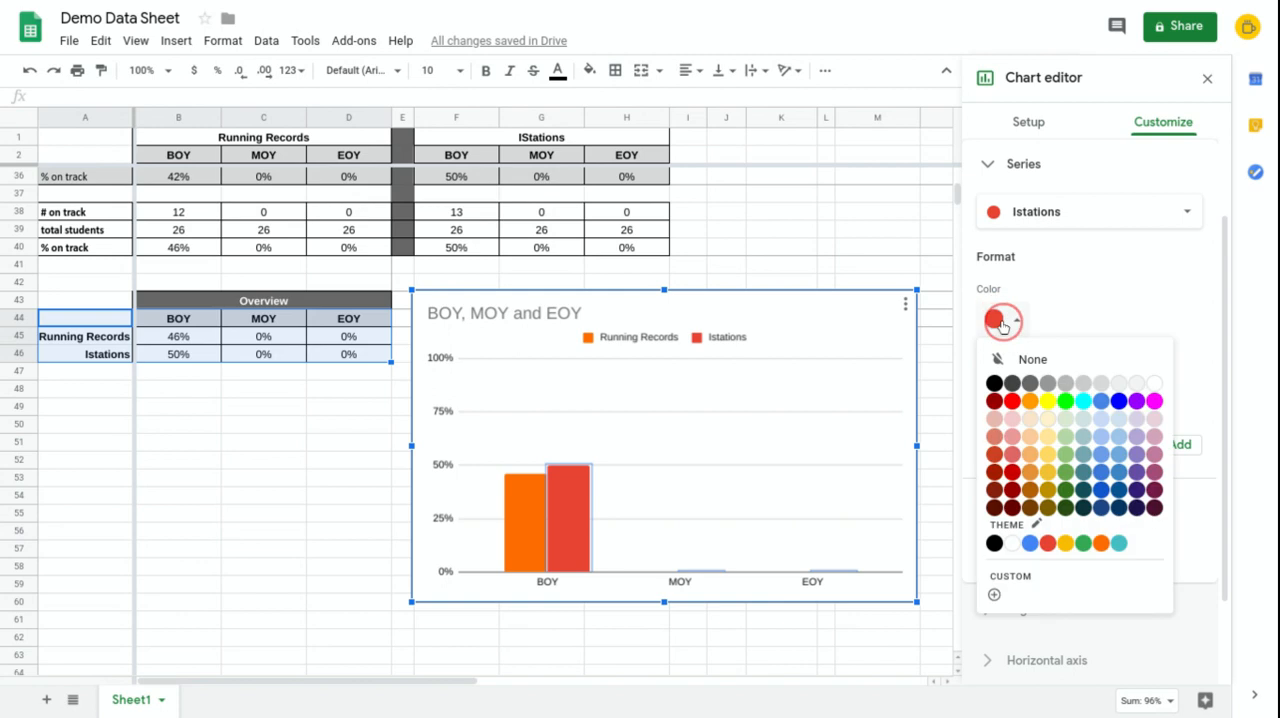
{"action": "left_click", "coordinate": [1119, 543]}
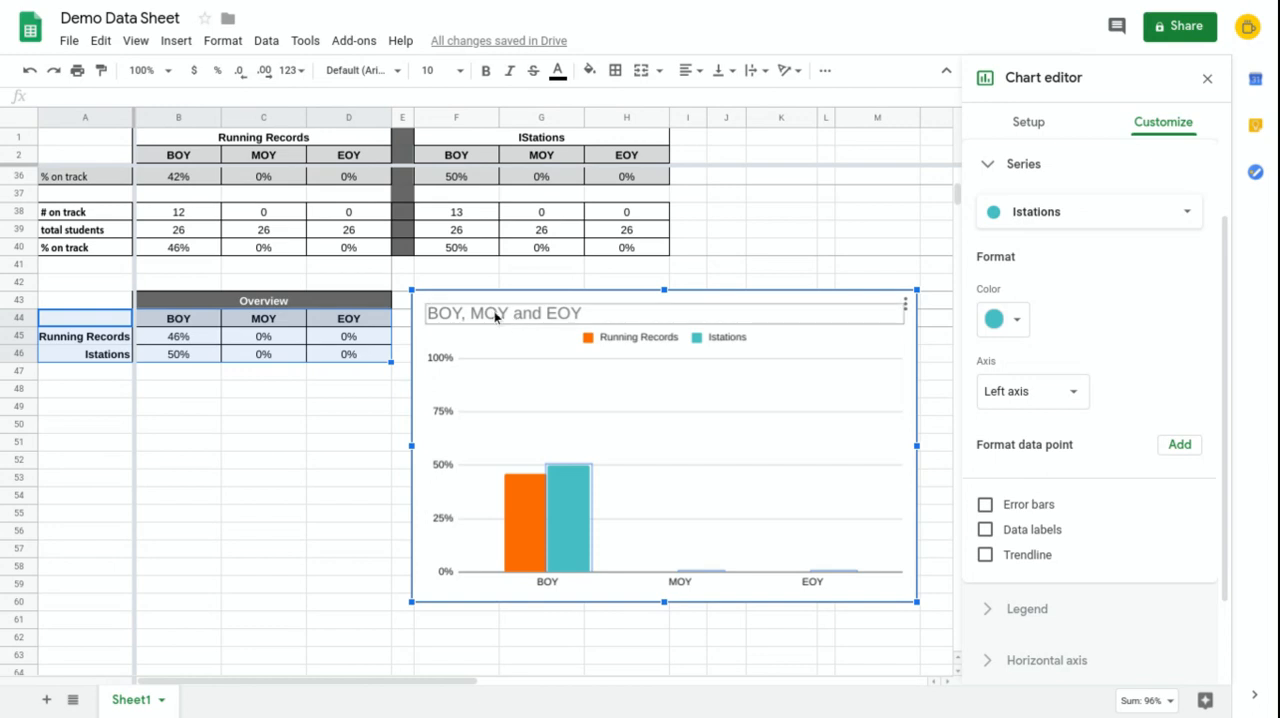
{"action": "left_click", "coordinate": [271, 461]}
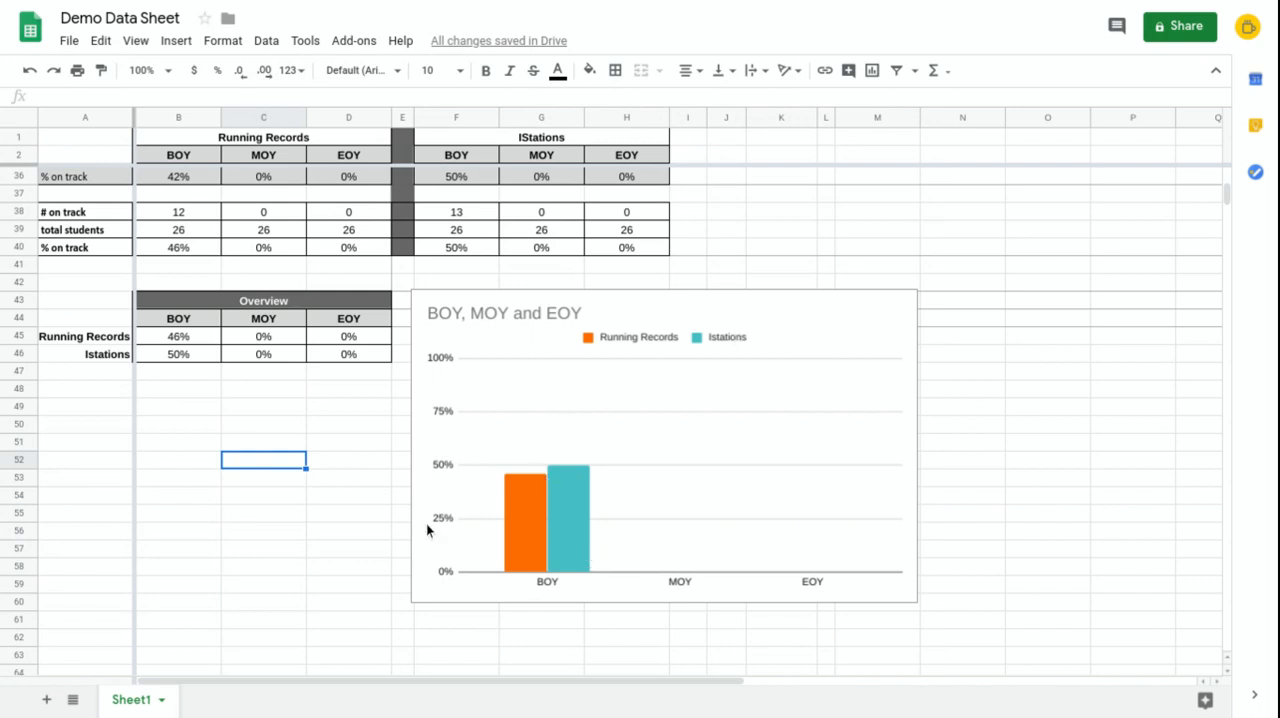
Step: Apply data labels to all series of the chart
{"action": "left_click", "coordinate": [563, 514]}
{"action": "left_click", "coordinate": [566, 508]}
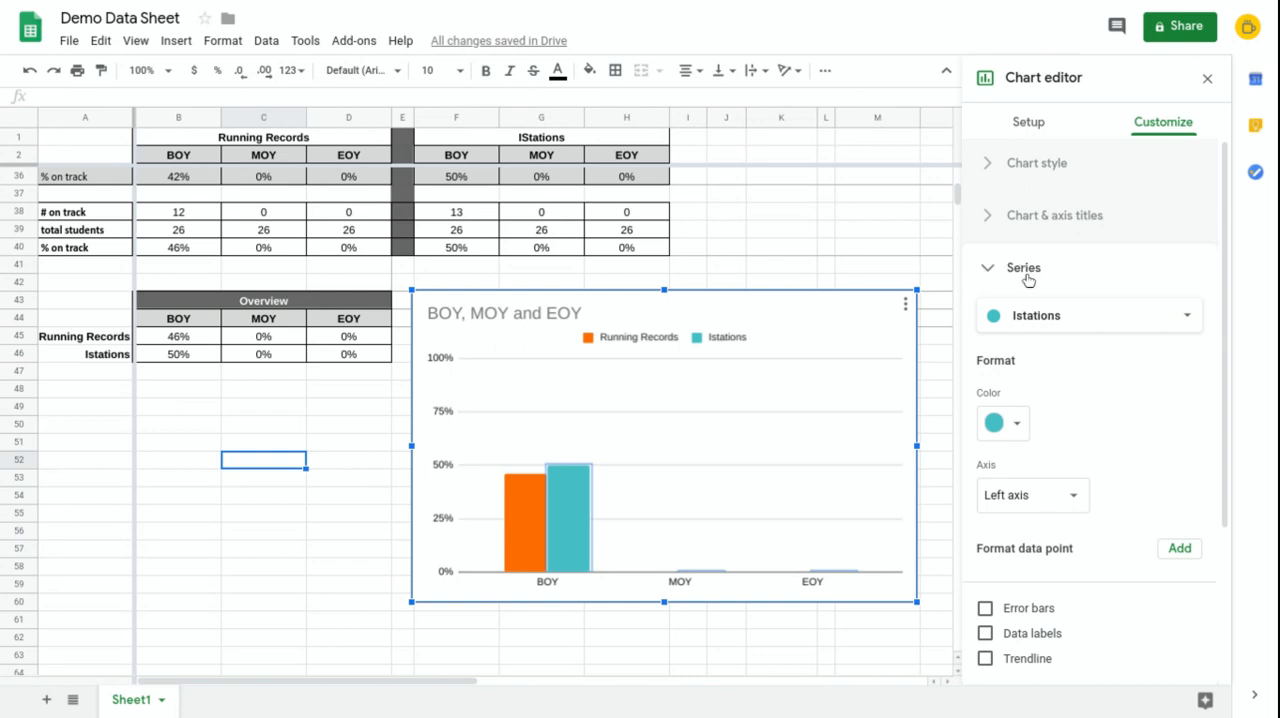
{"action": "left_click", "coordinate": [1040, 315]}
{"action": "left_click", "coordinate": [1046, 262]}
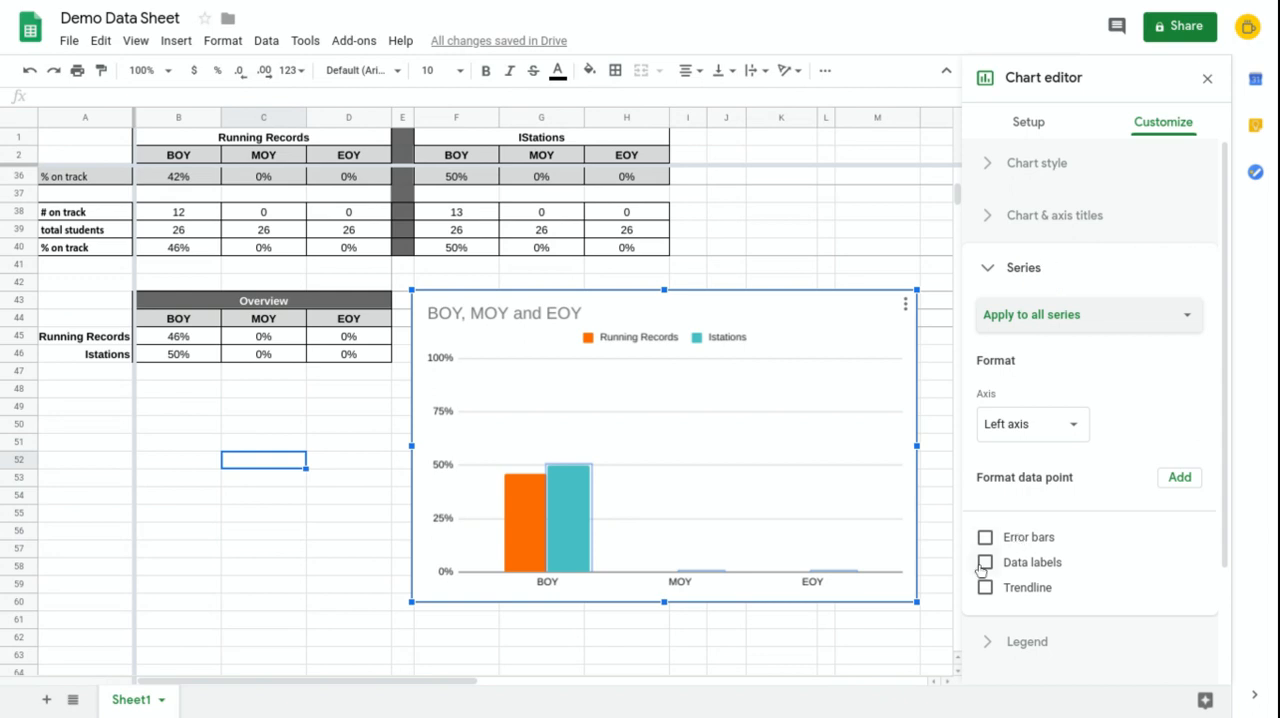
{"action": "left_click", "coordinate": [985, 563]}
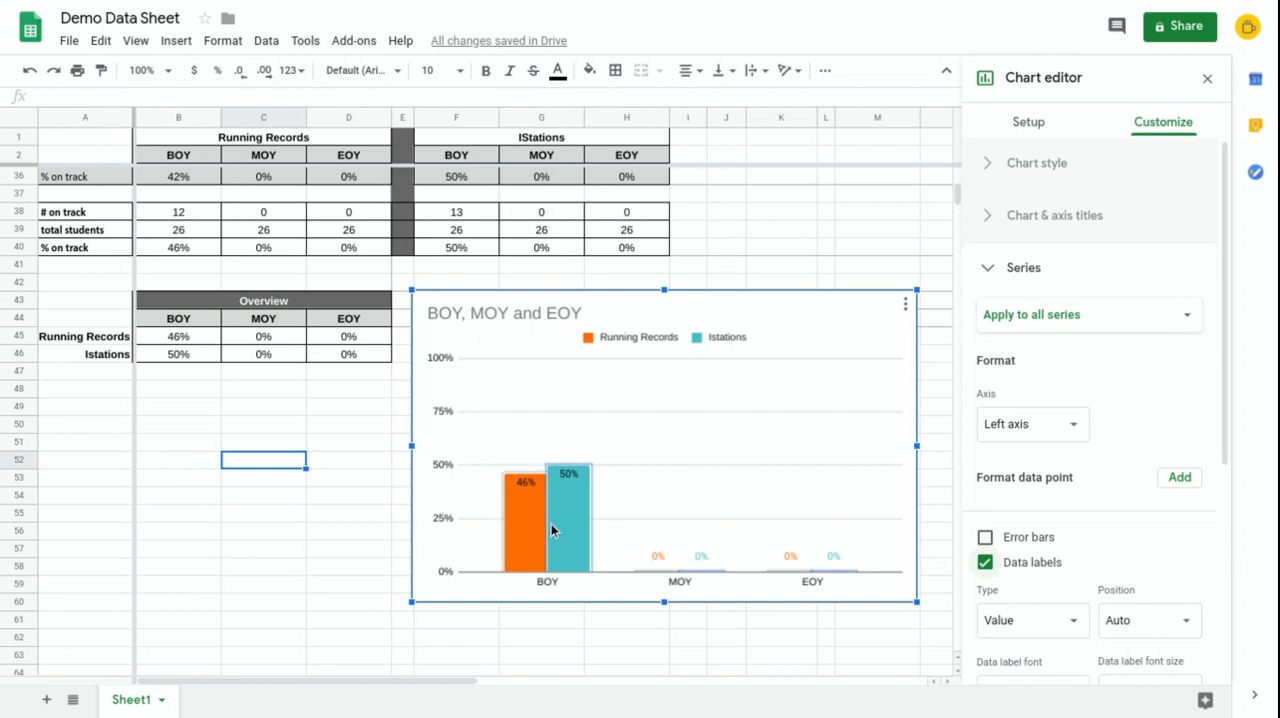
{"action": "left_click", "coordinate": [328, 570]}
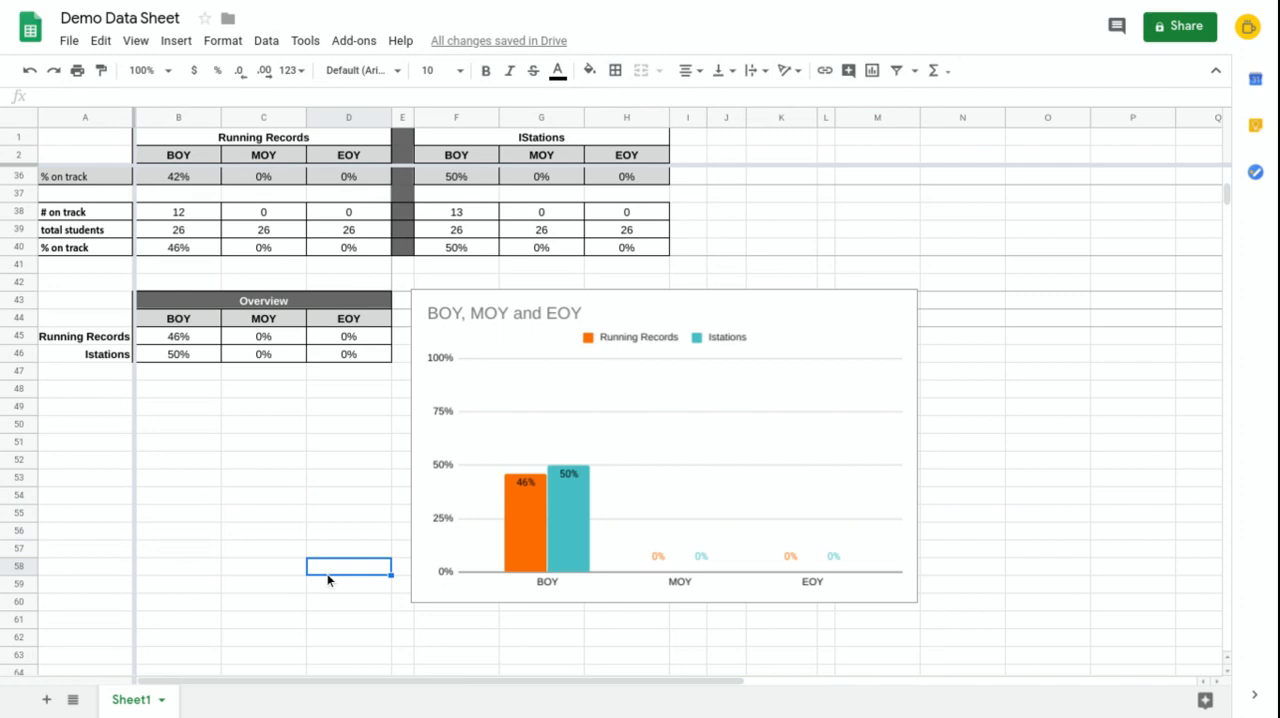
Step: Enter 12 as the first class's Running Records MOY # on track in C18 and check its % on track formula
{"action": "scroll", "coordinate": [328, 580], "scroll_direction": "up", "scroll_amount": 10}
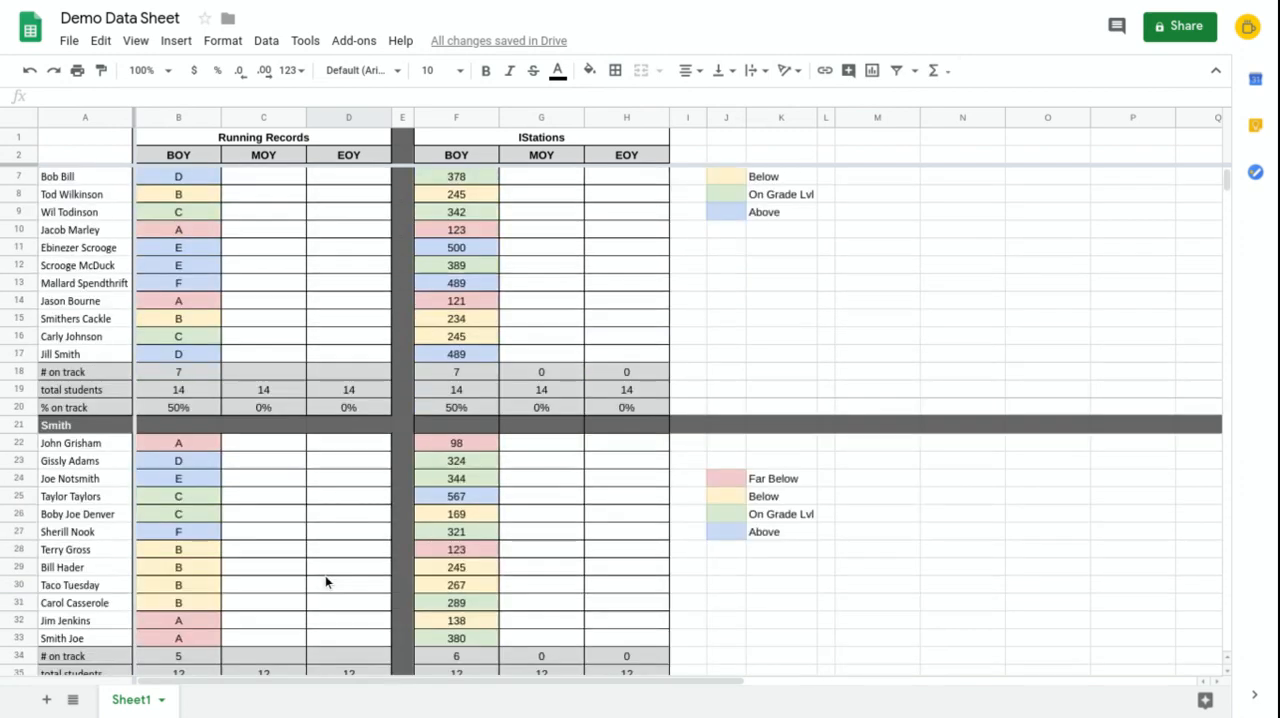
{"action": "scroll", "coordinate": [325, 575], "scroll_direction": "up", "scroll_amount": 2}
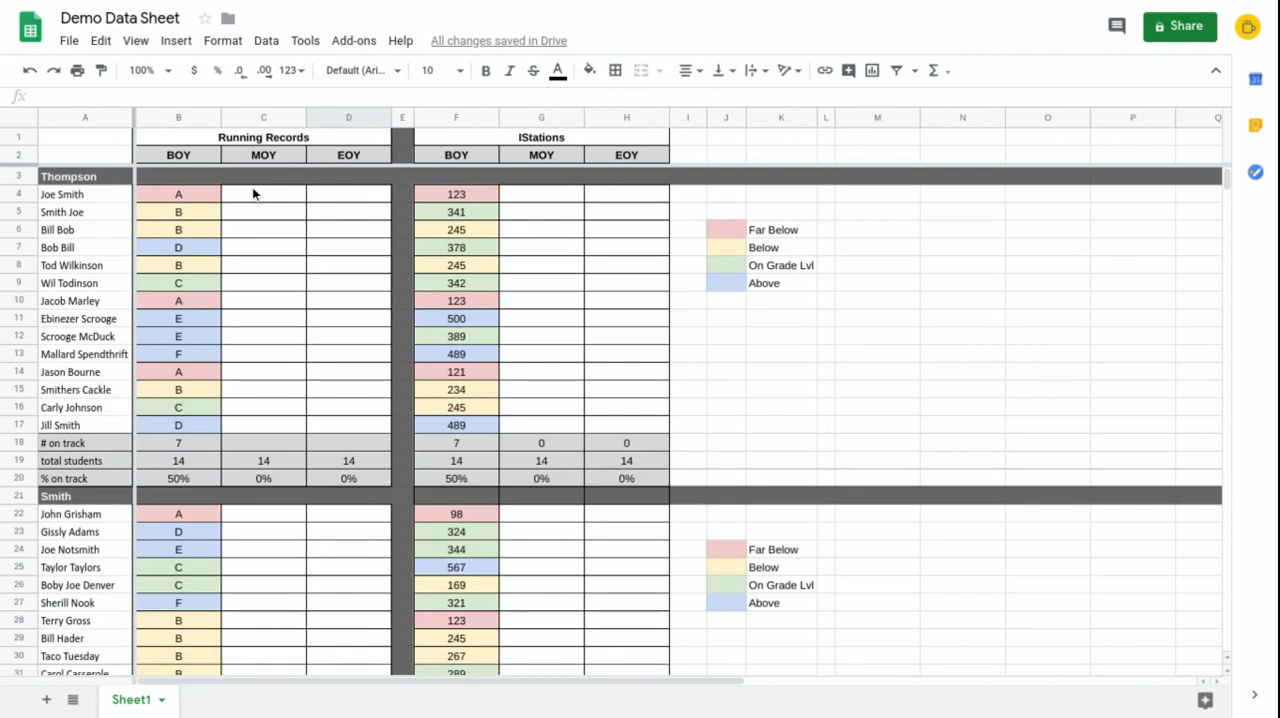
{"action": "left_click", "coordinate": [255, 448]}
{"action": "type", "text": "12"}
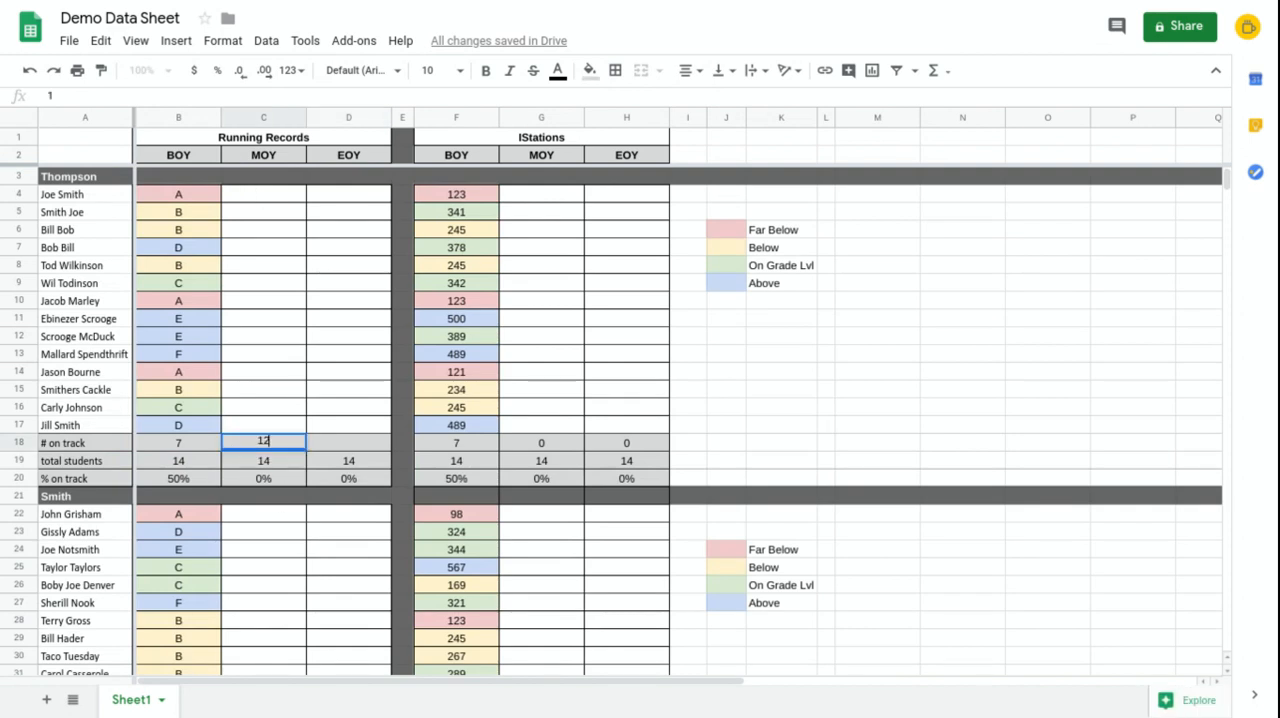
{"action": "left_click", "coordinate": [272, 527]}
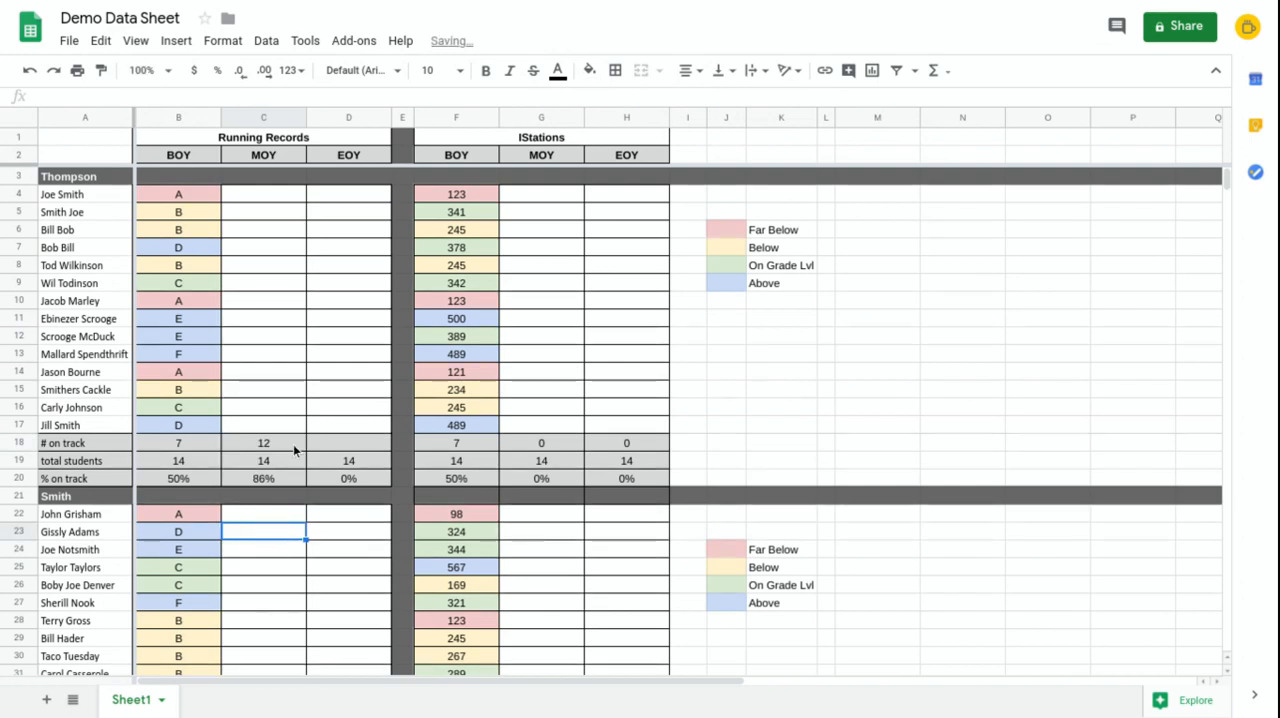
{"action": "left_click", "coordinate": [268, 477]}
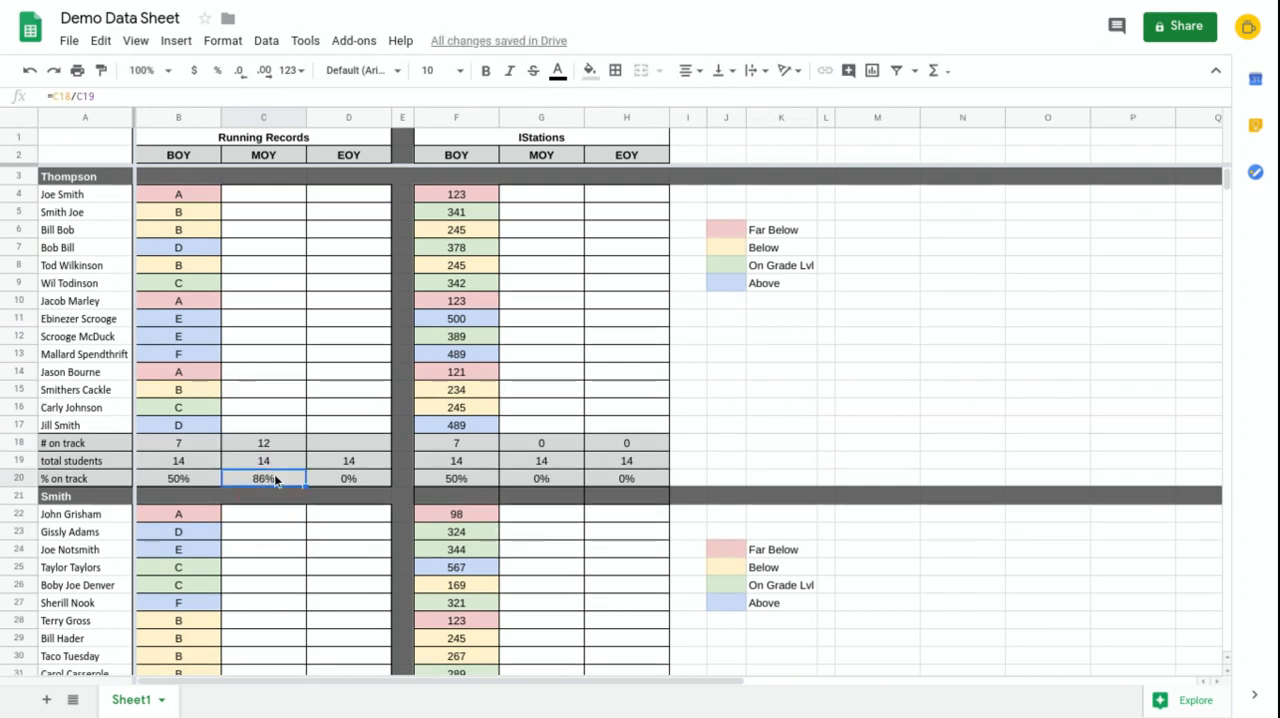
{"action": "scroll", "coordinate": [295, 564], "scroll_direction": "down", "scroll_amount": 4}
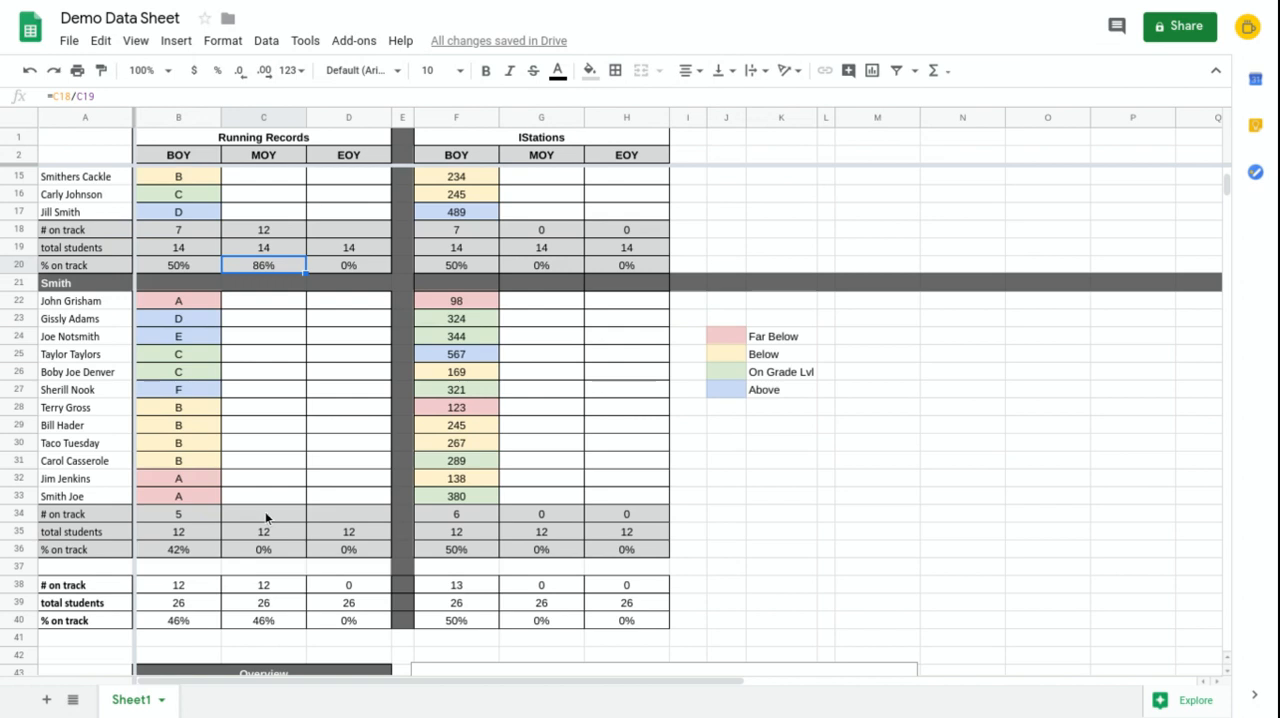
Step: Enter 8 as the Smith class's Running Records MOY # on track in C34
{"action": "left_click", "coordinate": [266, 514]}
{"action": "type", "text": "8"}
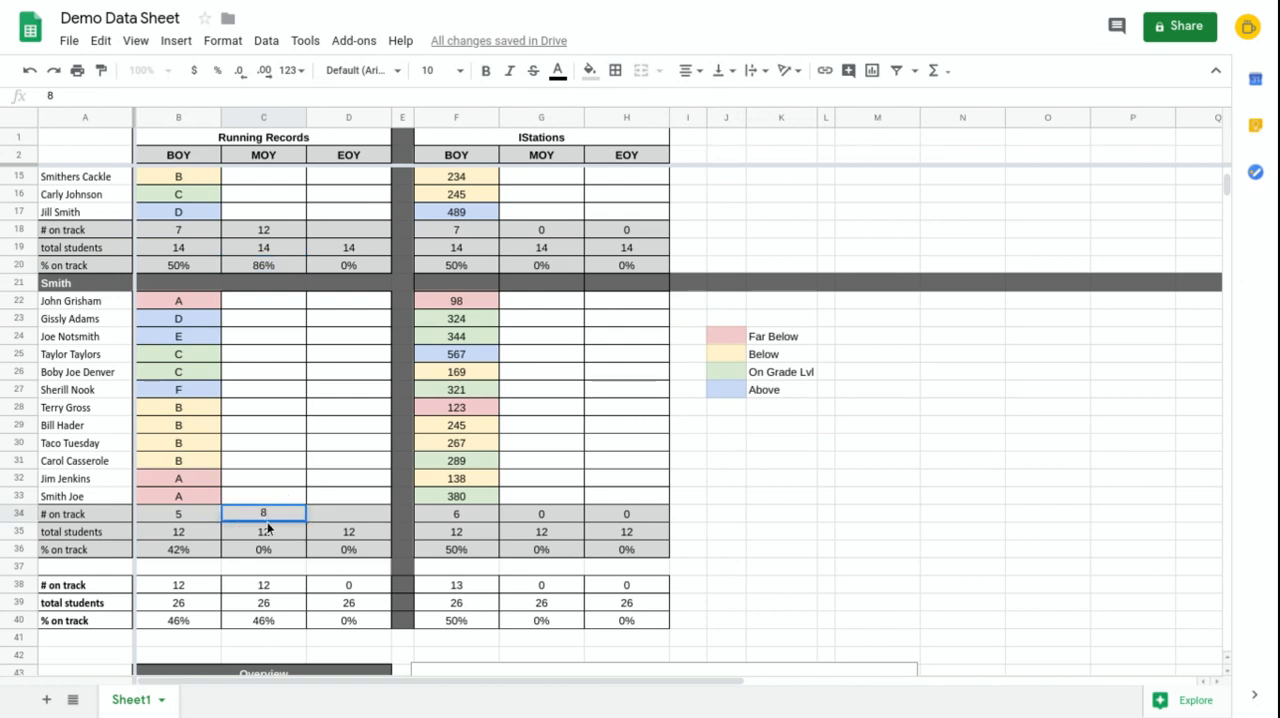
{"action": "left_click", "coordinate": [310, 461]}
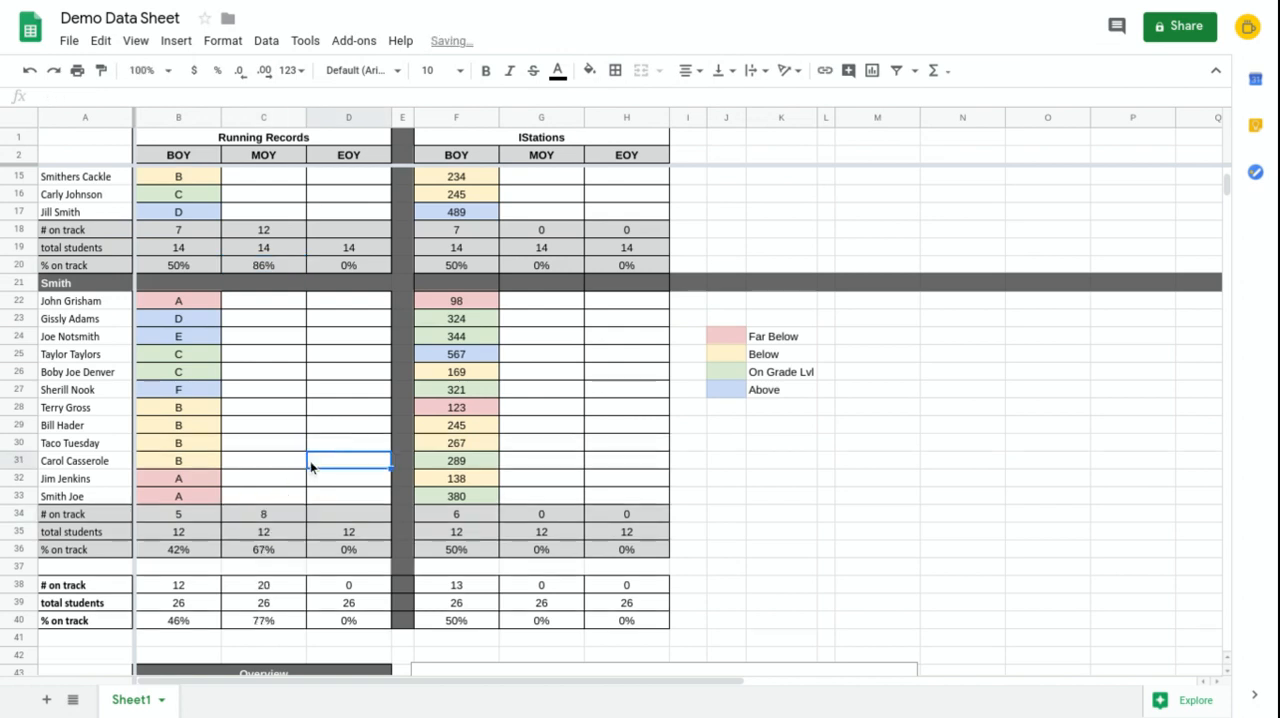
Step: Check the Running Records MOY combined # on track and % on track formulas, the linked Overview percentage, and the chart's MOY column
{"action": "left_click", "coordinate": [281, 589]}
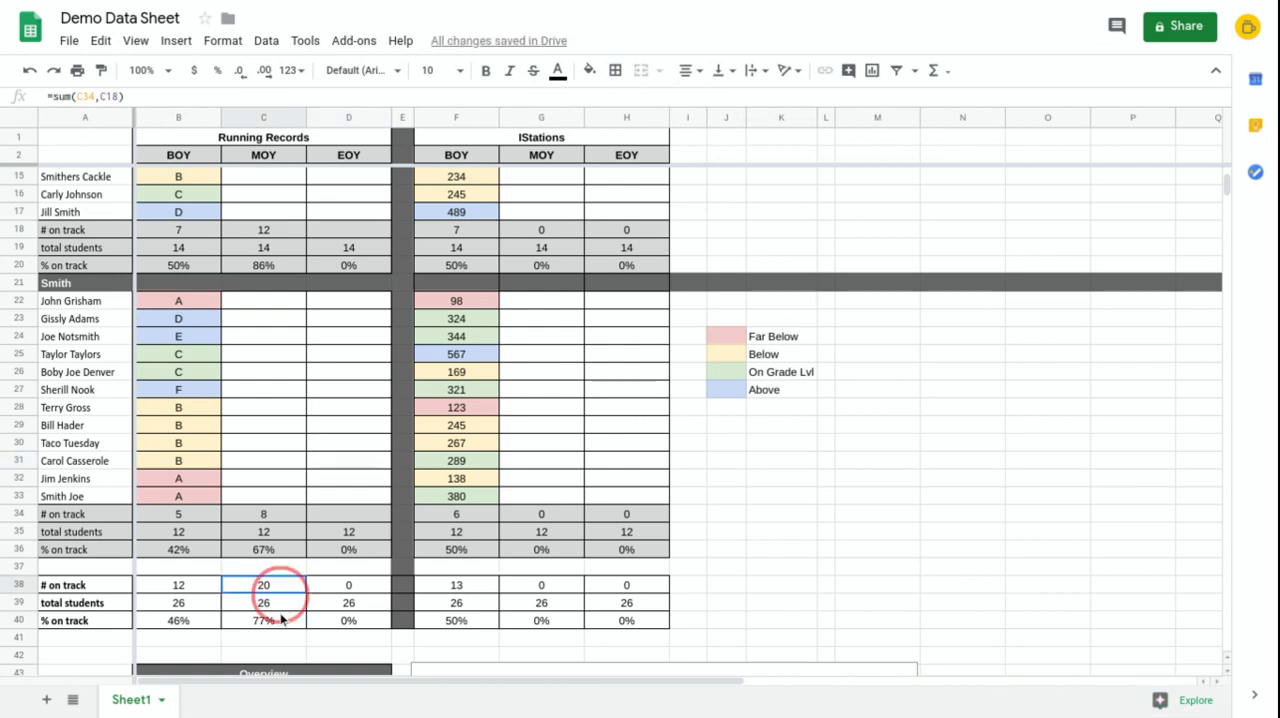
{"action": "left_click", "coordinate": [280, 621], "text": "shift"}
{"action": "left_click", "coordinate": [278, 622]}
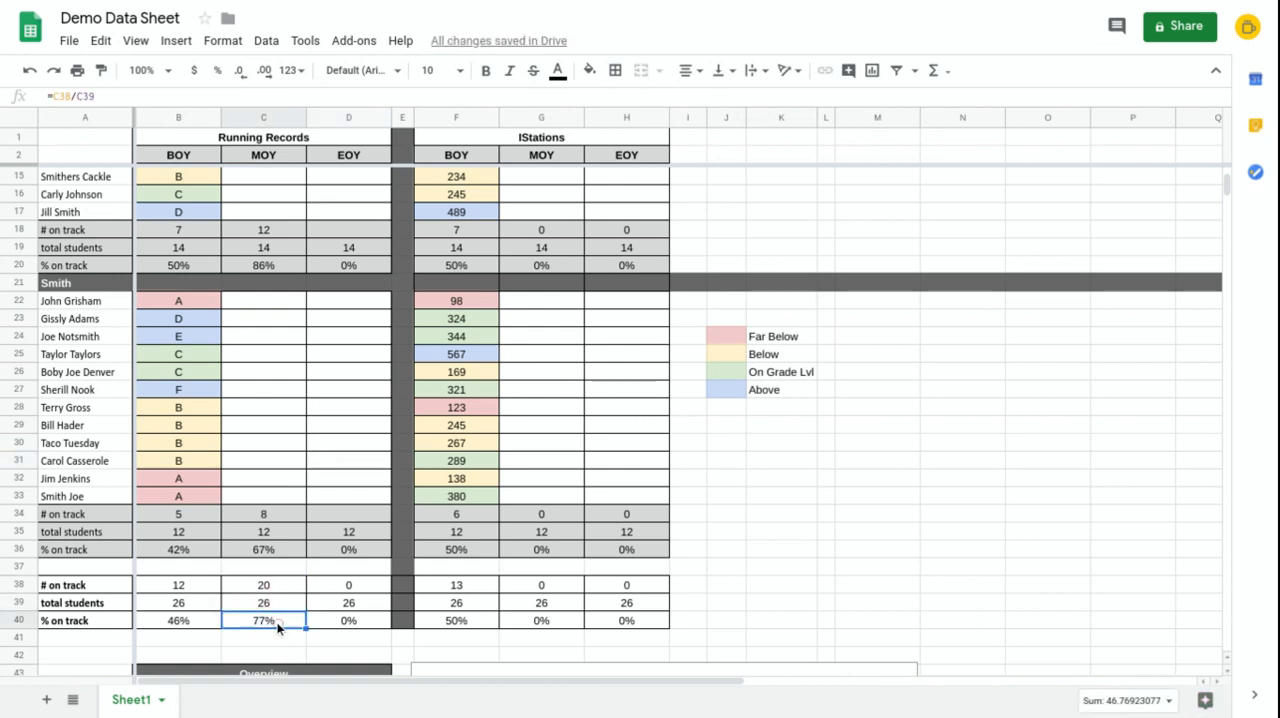
{"action": "scroll", "coordinate": [272, 630], "scroll_direction": "down", "scroll_amount": 2}
{"action": "left_click", "coordinate": [268, 640]}
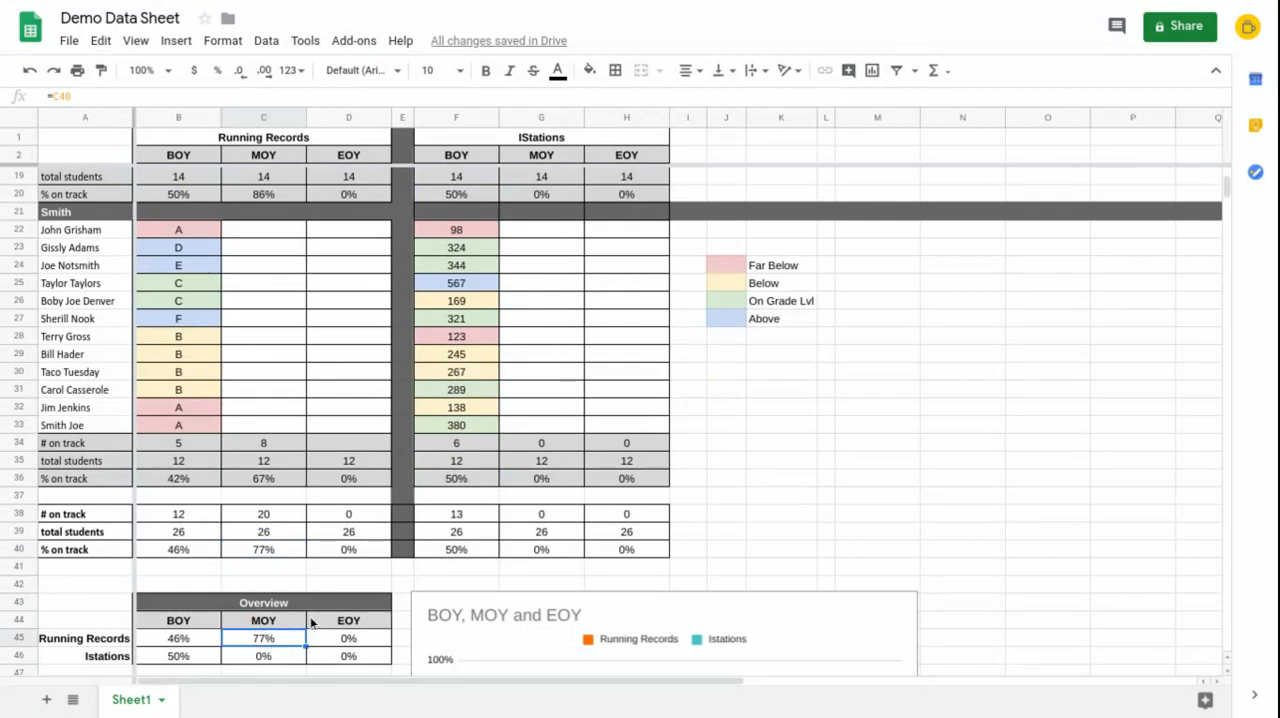
{"action": "scroll", "coordinate": [908, 540], "scroll_direction": "down", "scroll_amount": 5}
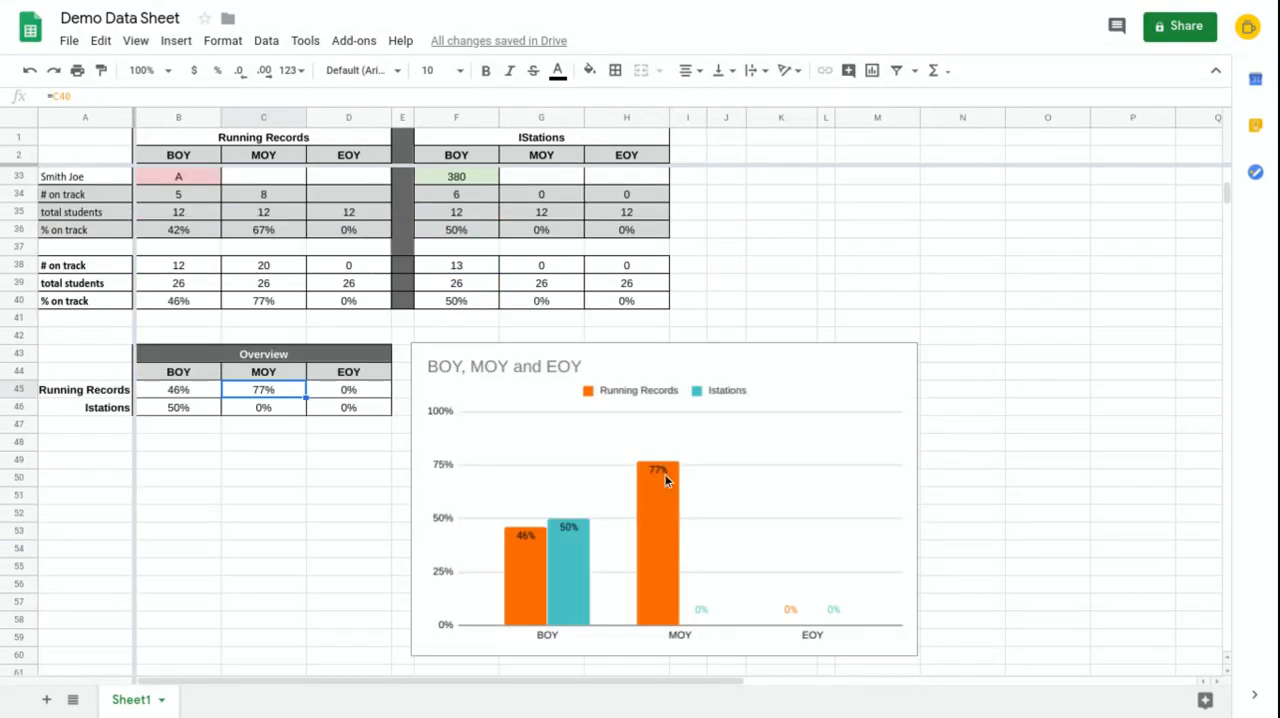